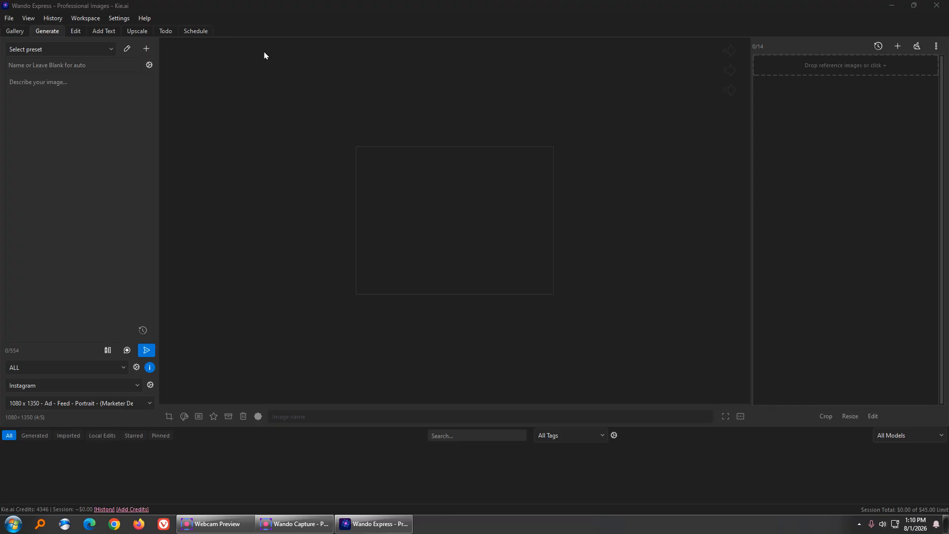
# - Add a new prompt preset in the Prompt Preset Manager and name it "Brand font"
pyautogui.moveTo(262, 51)
pyautogui.mouseDown()
pyautogui.moveTo(212, 51)
pyautogui.moveTo(132, 30)
pyautogui.moveTo(63, 32)
pyautogui.moveTo(133, 53)
pyautogui.mouseUp()
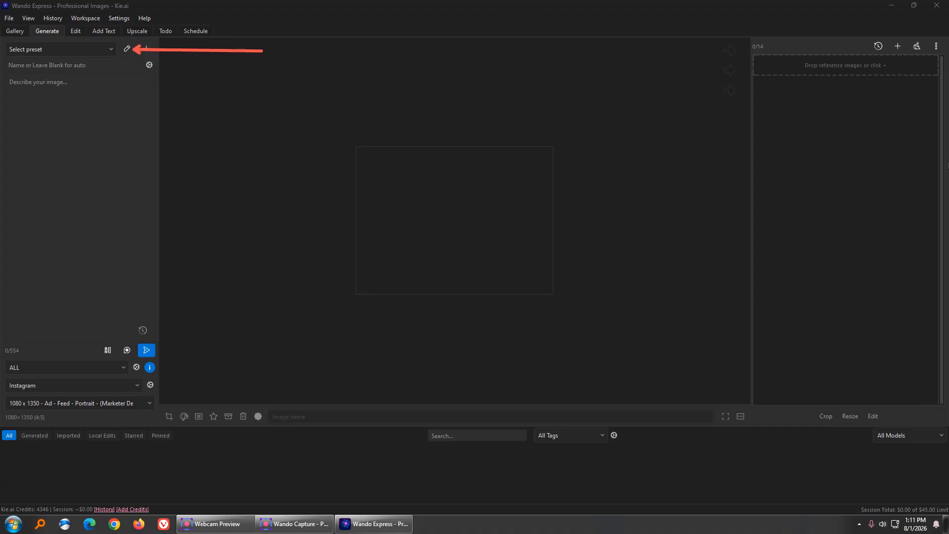
pyautogui.click(918, 206)
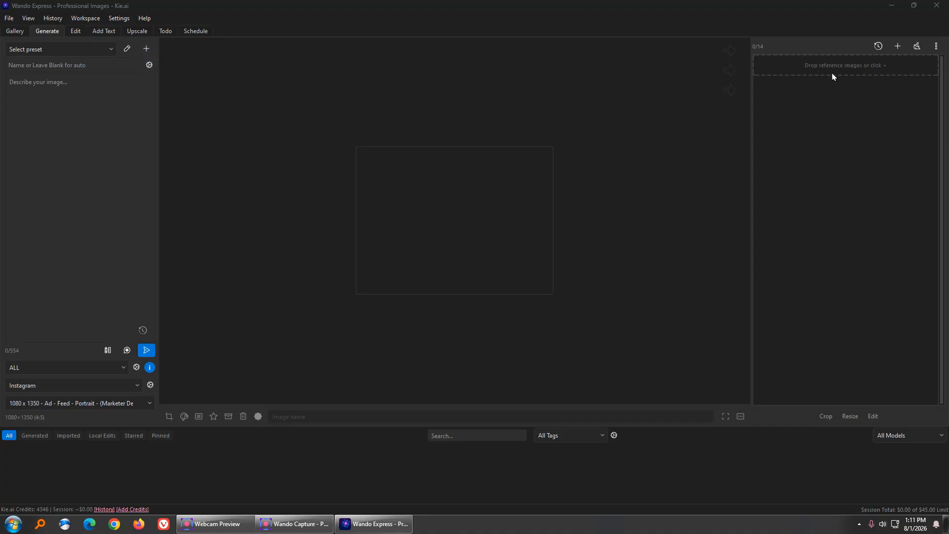
pyautogui.click(127, 48)
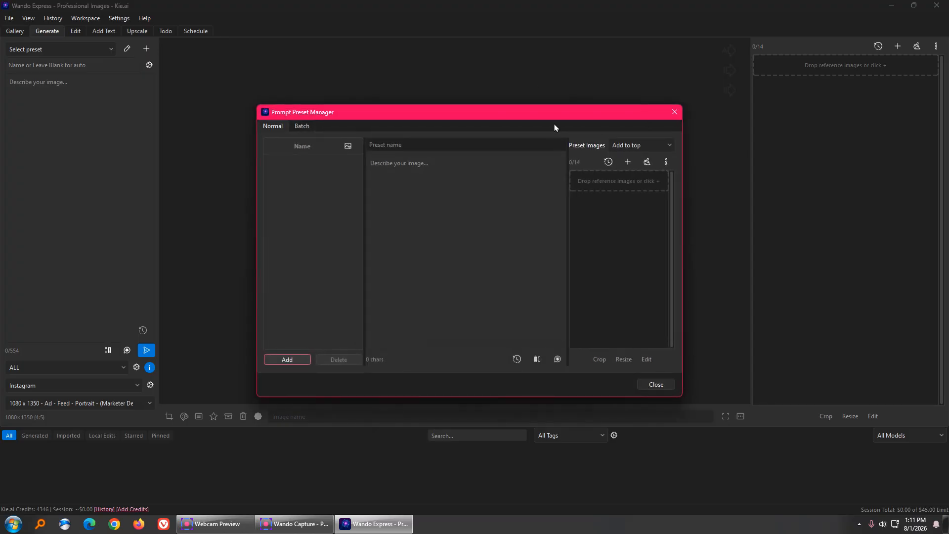
pyautogui.click(917, 131)
pyautogui.moveTo(362, 223)
pyautogui.mouseDown()
pyautogui.moveTo(314, 346)
pyautogui.moveTo(304, 347)
pyautogui.mouseUp()
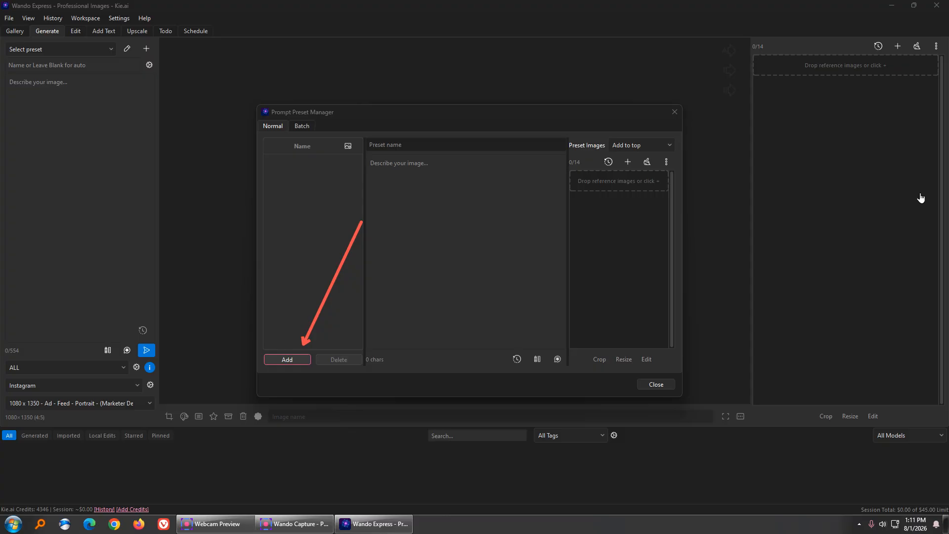
pyautogui.click(302, 359)
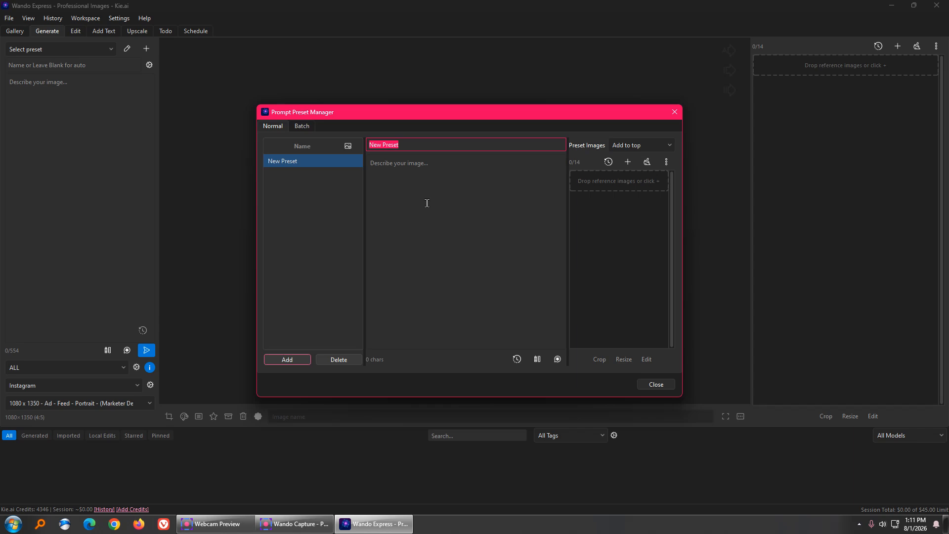
pyautogui.write('Brand font')
pyautogui.click(442, 250)
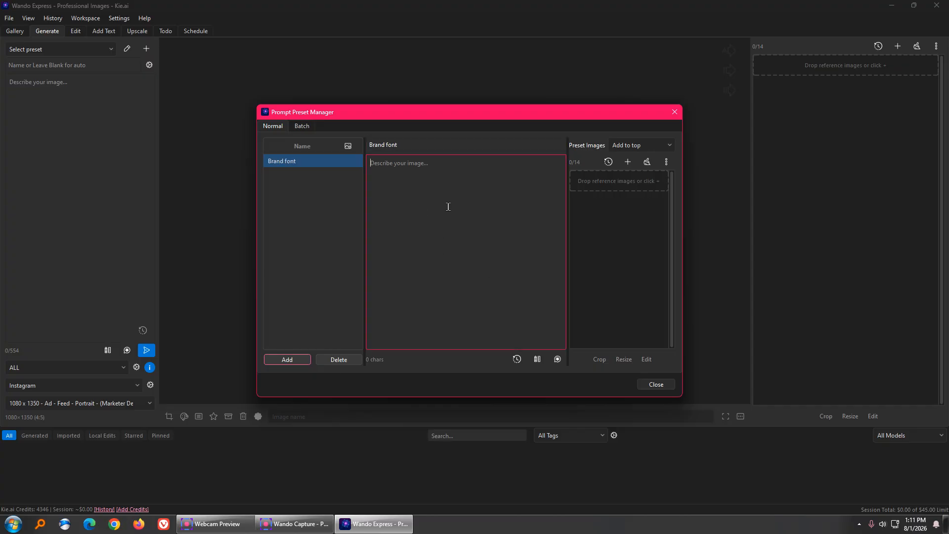
# - Generate a text map reference in Comic Sans MS and add it to the Brand font preset's images
pyautogui.click(916, 136)
pyautogui.moveTo(744, 162); pyautogui.dragTo(675, 162)
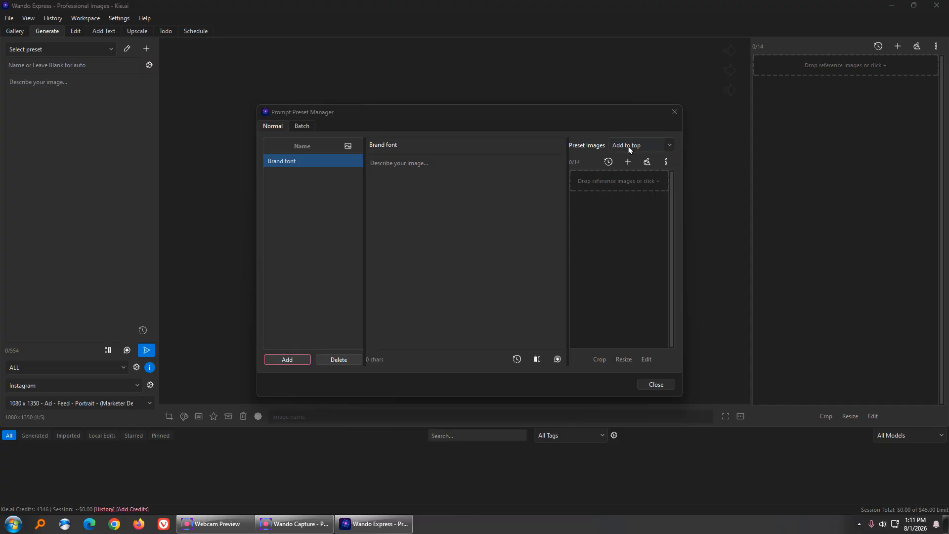
pyautogui.click(667, 162)
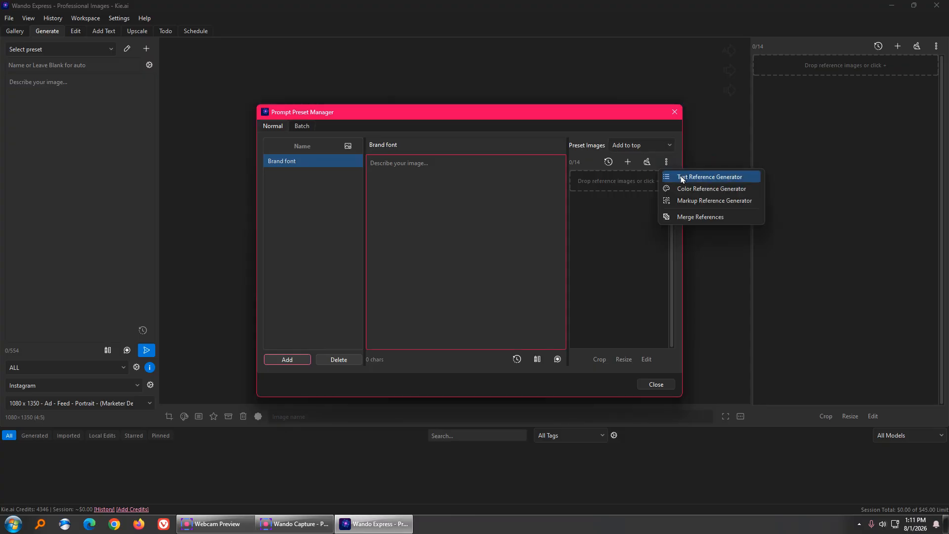
pyautogui.click(683, 179)
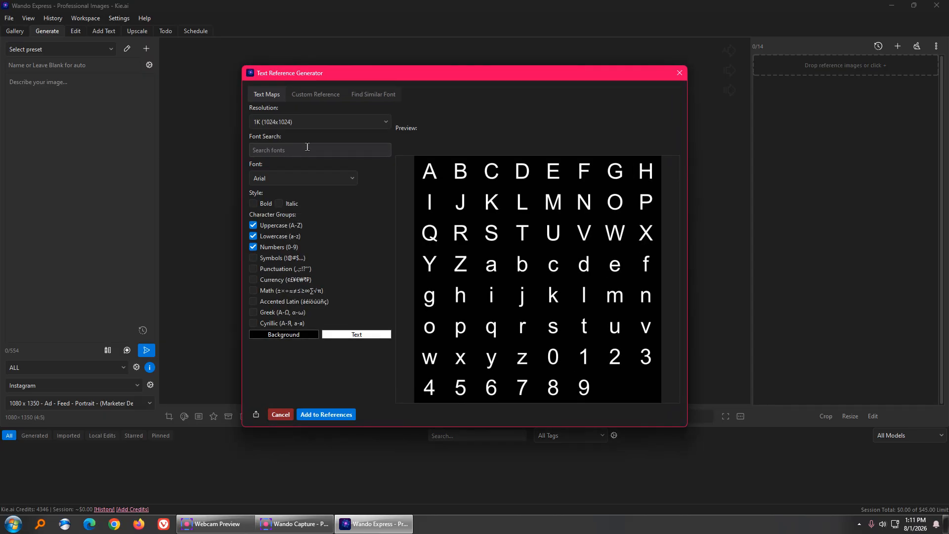
pyautogui.write('conmic')
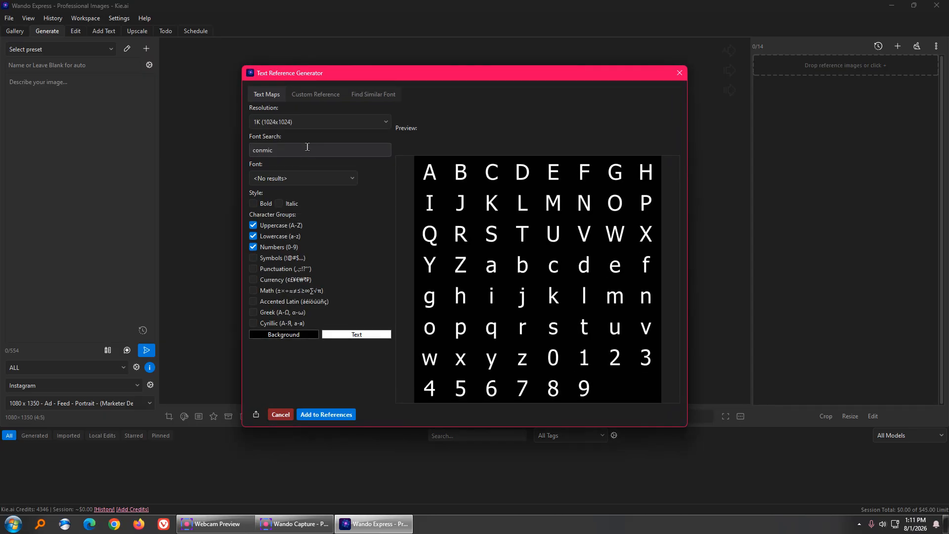
pyautogui.press('BackSpace')
pyautogui.press('BackSpace')
pyautogui.press('BackSpace')
pyautogui.write('mic')
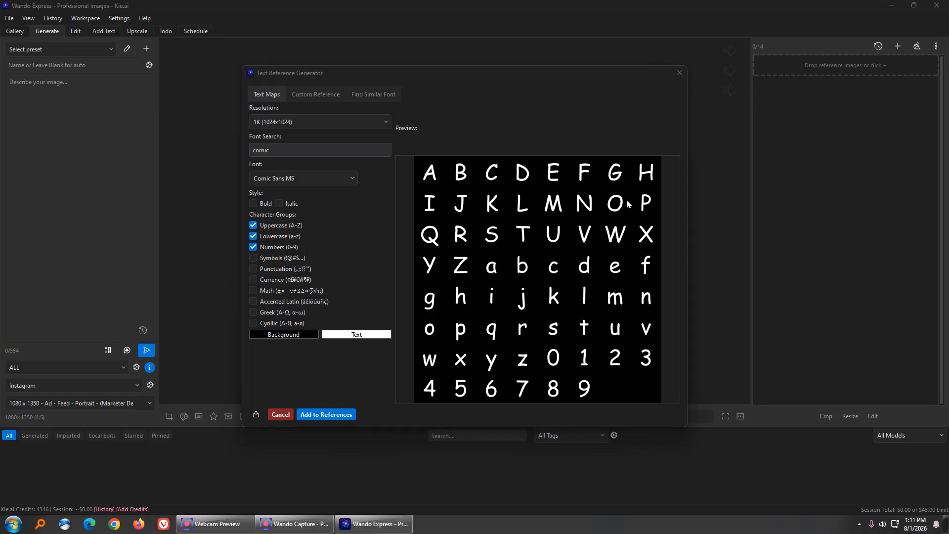
pyautogui.moveTo(340, 355); pyautogui.dragTo(330, 407)
pyautogui.click(319, 414)
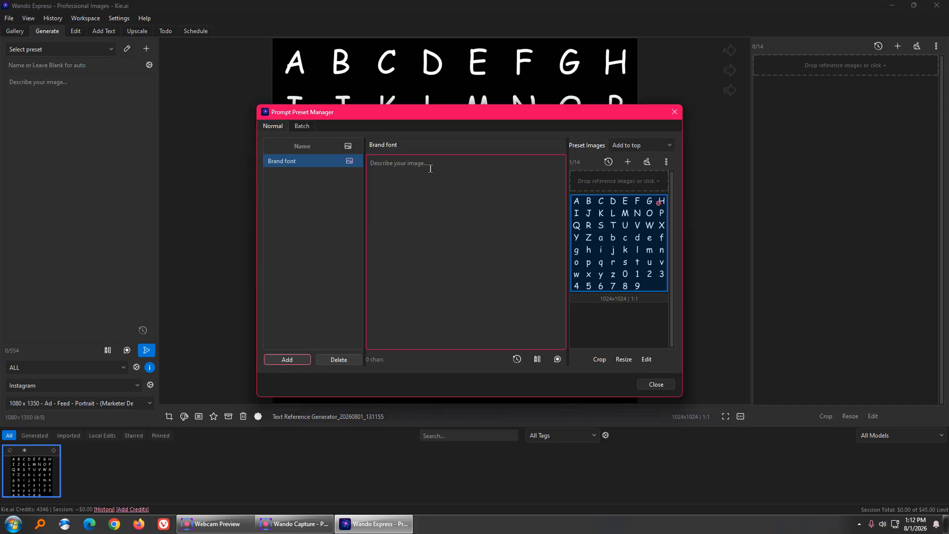
# - Write the preset prompt "Use this font reference for all the text in the image. Only use the font style in the reference." and close the manager
pyautogui.write('Use')
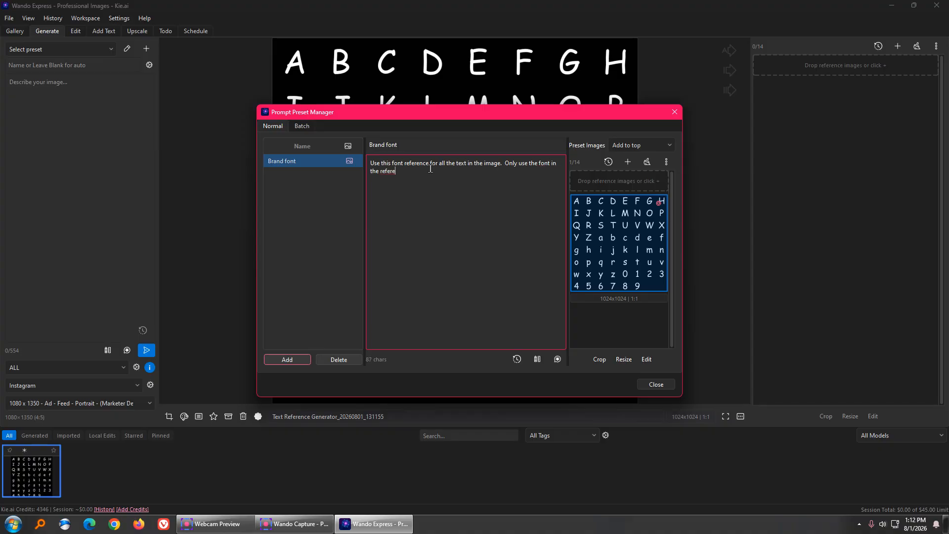
pyautogui.click(554, 162)
pyautogui.write('style')
pyautogui.press('BackSpace')
pyautogui.press('BackSpace')
pyautogui.press('BackSpace')
pyautogui.press('BackSpace')
pyautogui.write('yle')
pyautogui.click(656, 385)
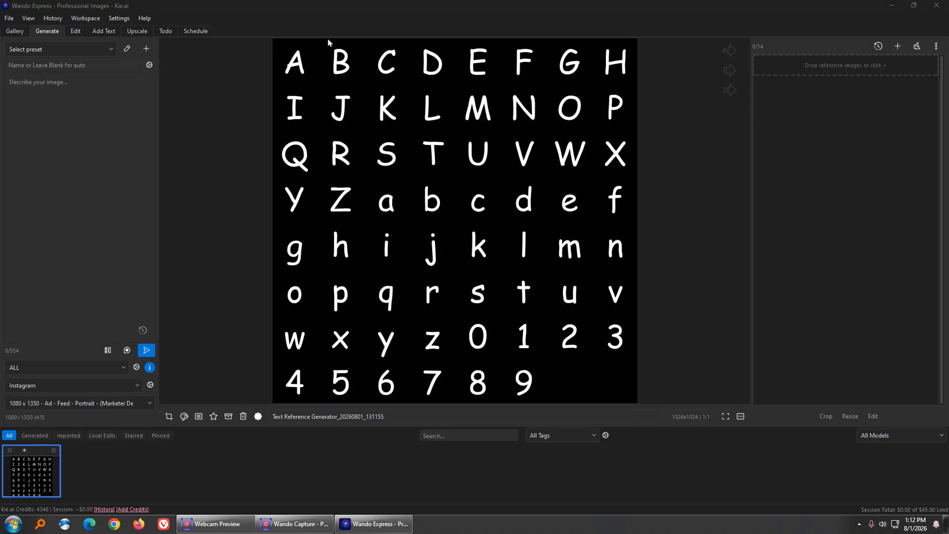
# - Apply the Brand font preset to the image generation prompt
pyautogui.moveTo(213, 78); pyautogui.dragTo(120, 50)
pyautogui.click(113, 54)
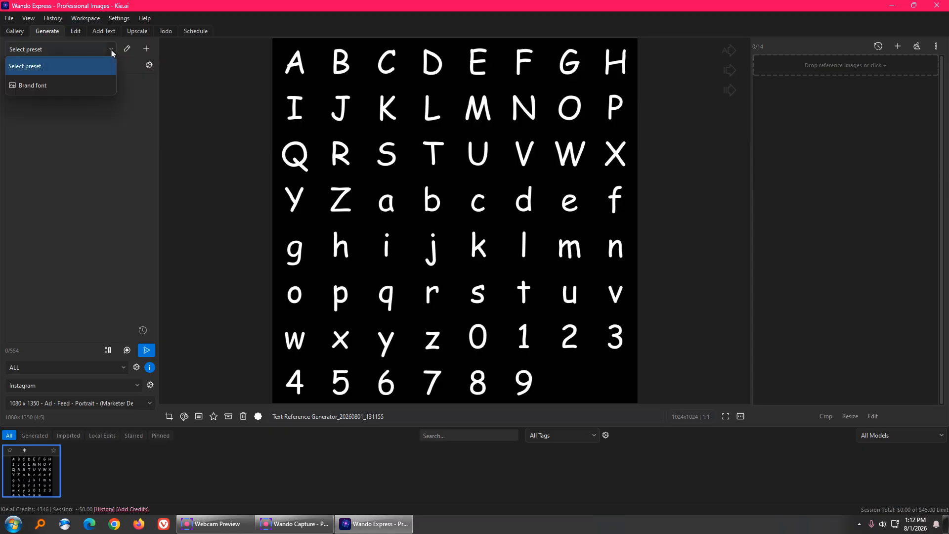
pyautogui.click(92, 85)
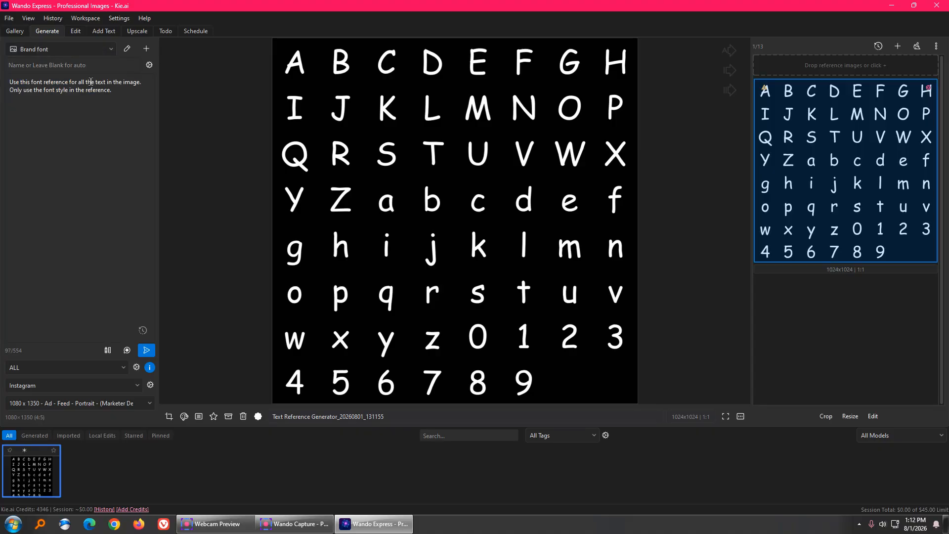
pyautogui.click(930, 79)
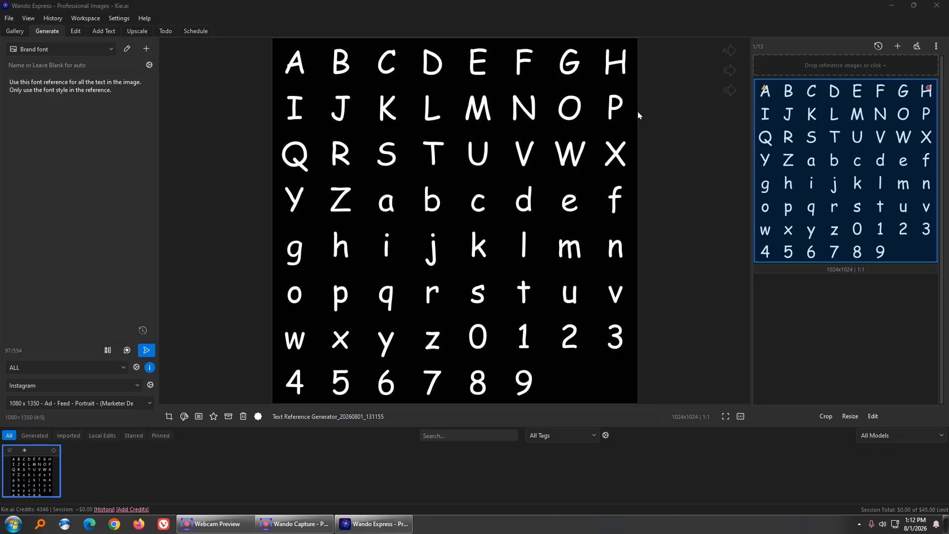
# - Clear the generation prompt text and remove the font map from the reference images
pyautogui.click(128, 94)
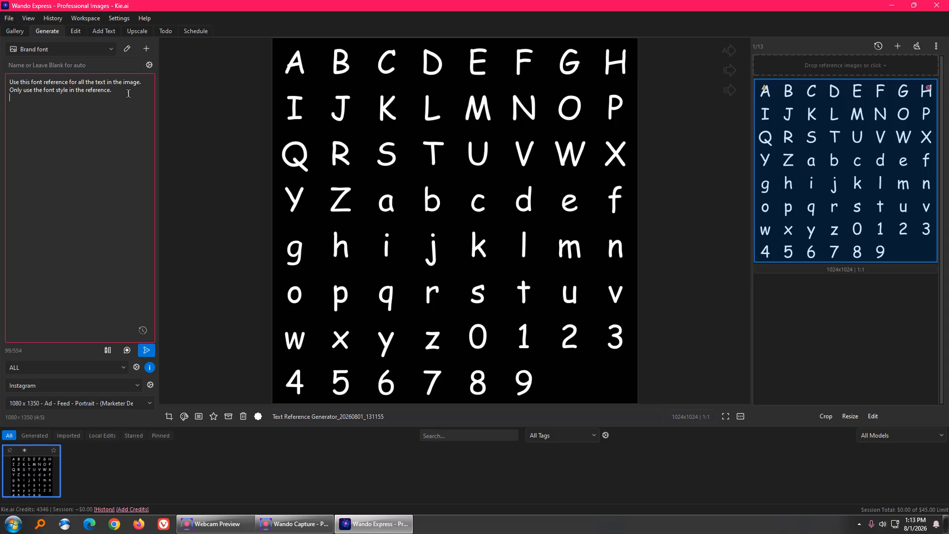
pyautogui.moveTo(124, 95); pyautogui.dragTo(33, 59)
pyautogui.press('BackSpace')
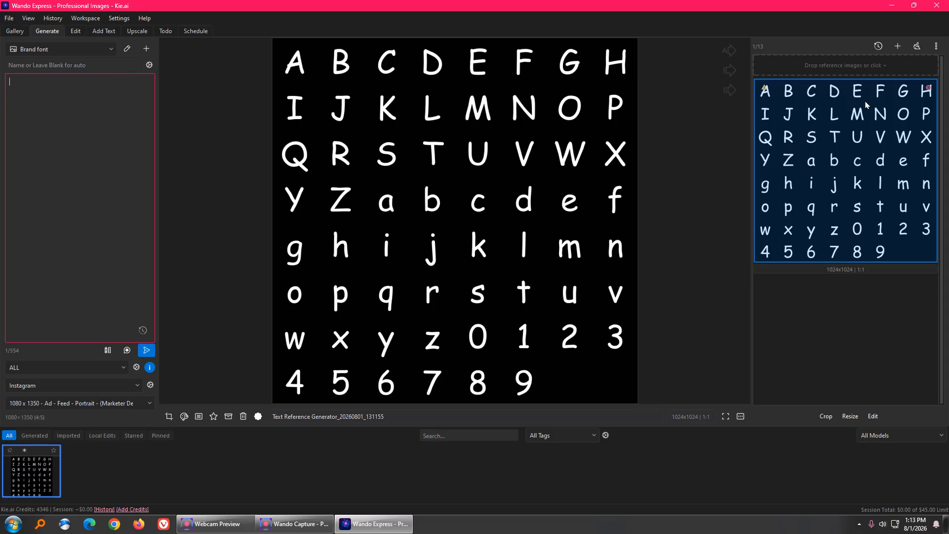
pyautogui.click(929, 89)
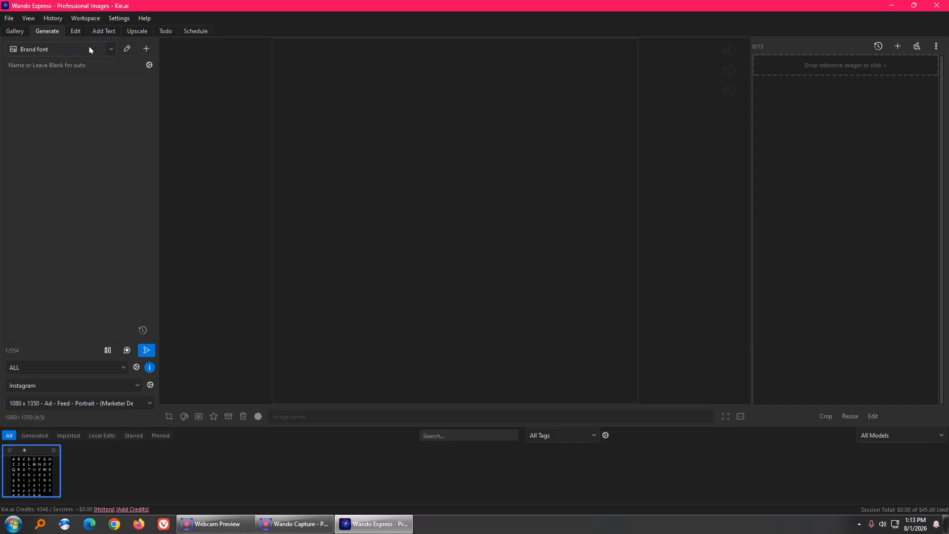
# - Add a second prompt preset and open the Color Reference Generator for its images
pyautogui.click(127, 49)
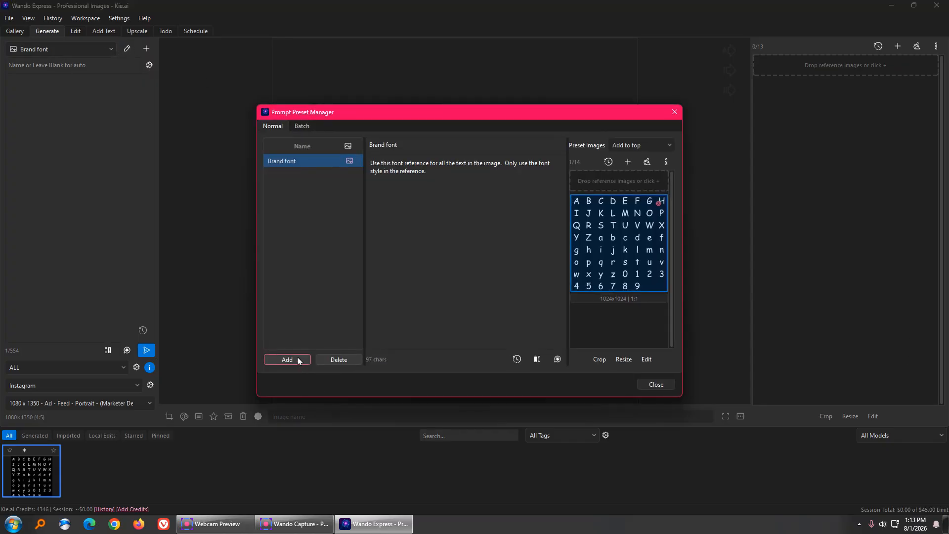
pyautogui.click(298, 365)
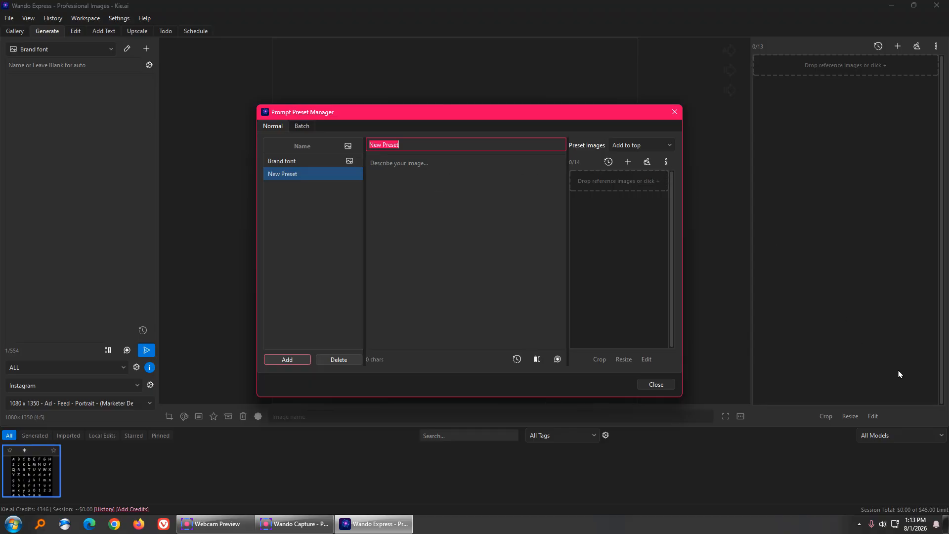
pyautogui.moveTo(702, 292)
pyautogui.mouseDown()
pyautogui.moveTo(673, 216)
pyautogui.moveTo(669, 169)
pyautogui.mouseUp()
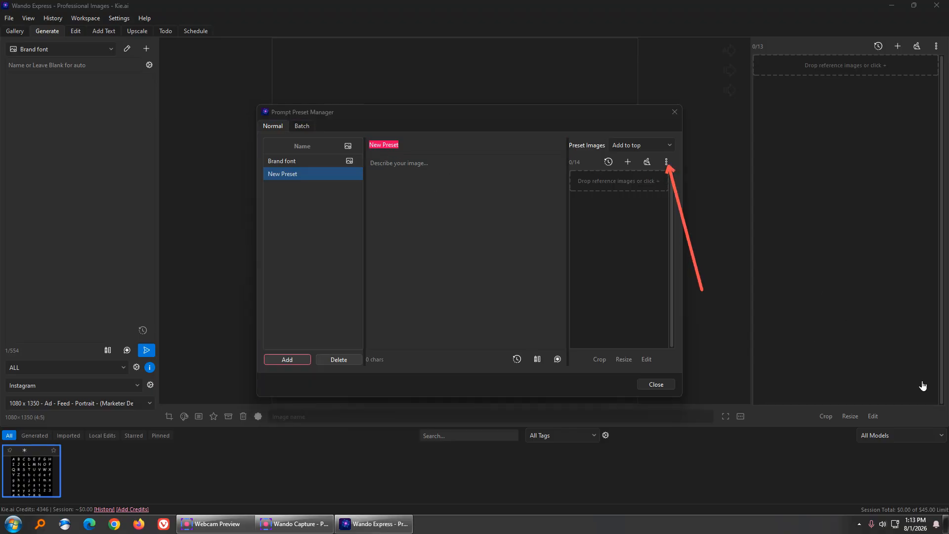
pyautogui.click(910, 444)
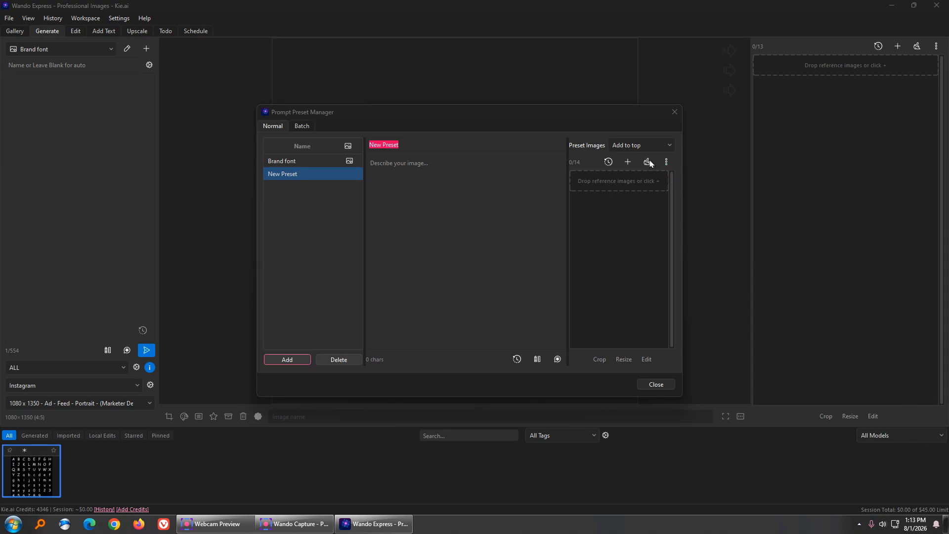
pyautogui.click(666, 162)
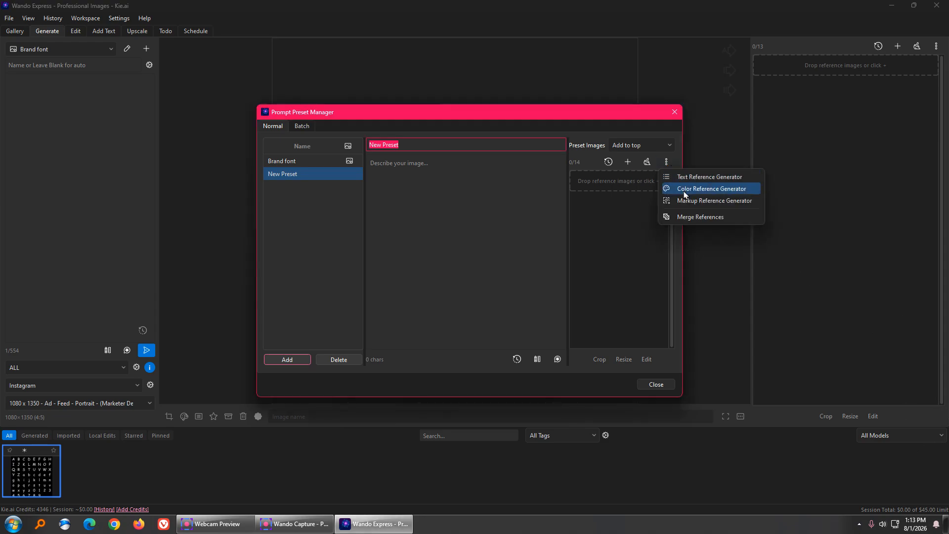
pyautogui.click(685, 189)
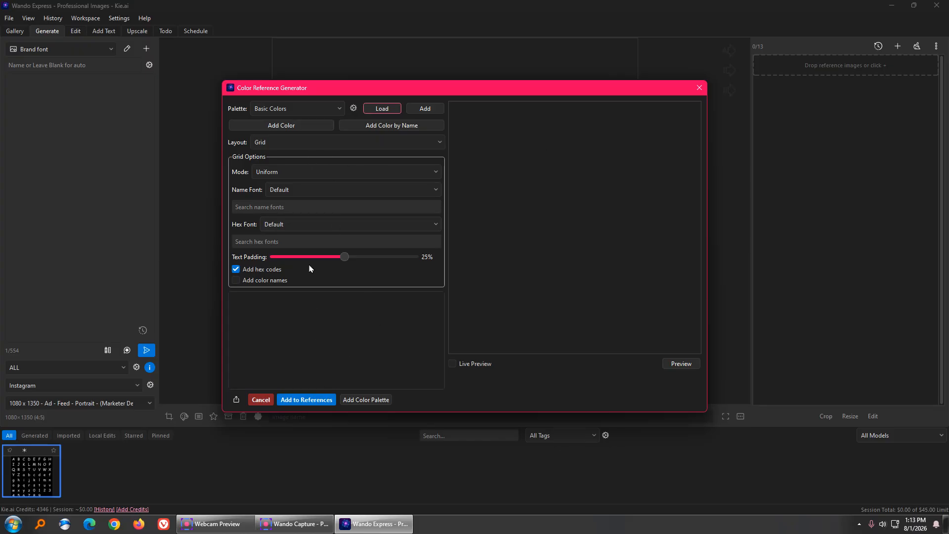
# - Add the basic colors pink #FF007F and green #55FF00 to the color reference
pyautogui.click(284, 127)
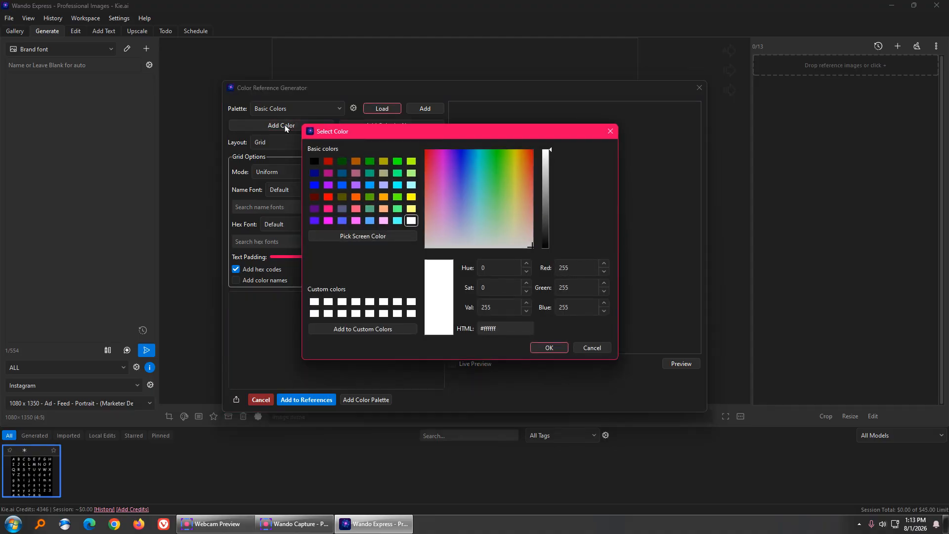
pyautogui.click(330, 212)
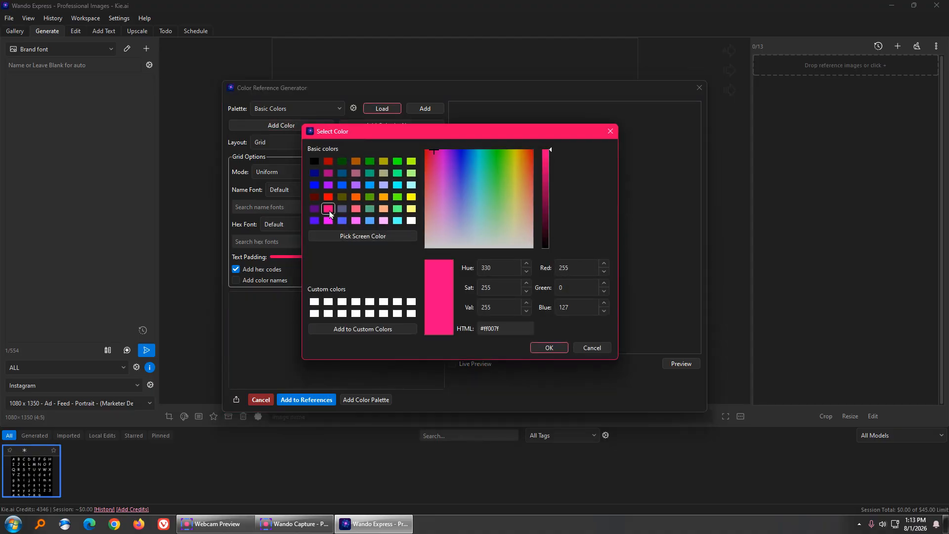
pyautogui.click(552, 349)
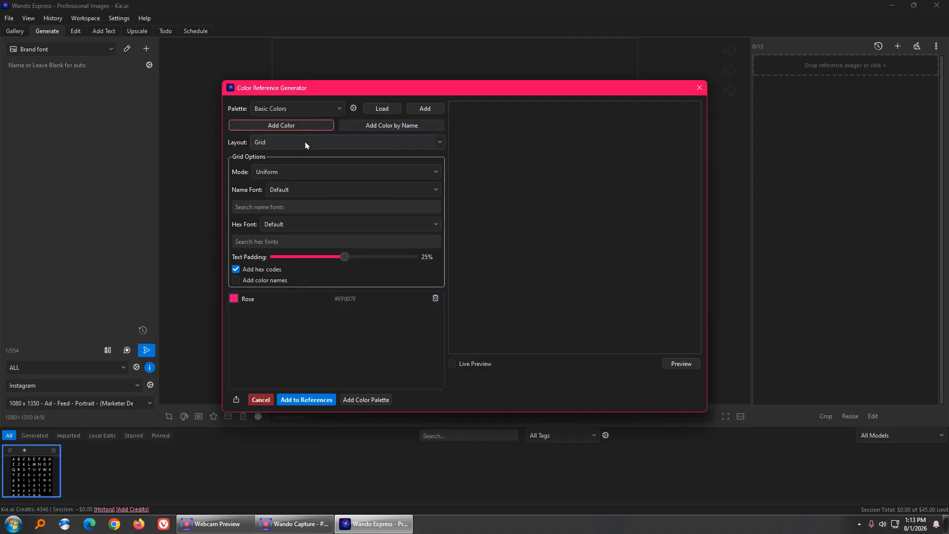
pyautogui.click(291, 128)
pyautogui.click(399, 208)
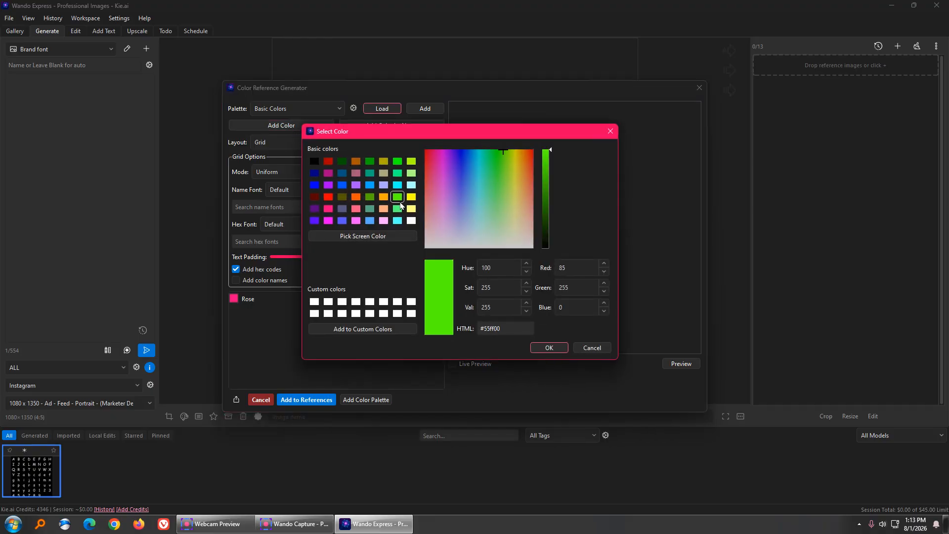
pyautogui.click(550, 348)
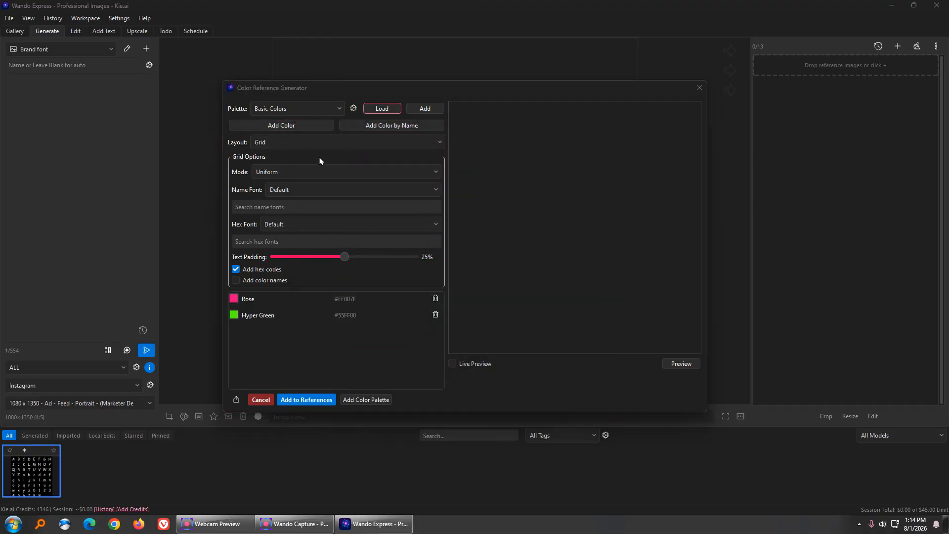
# - Save the pink and green pair as a new color palette
pyautogui.click(299, 157)
pyautogui.moveTo(297, 190); pyautogui.dragTo(287, 131)
pyautogui.click(369, 400)
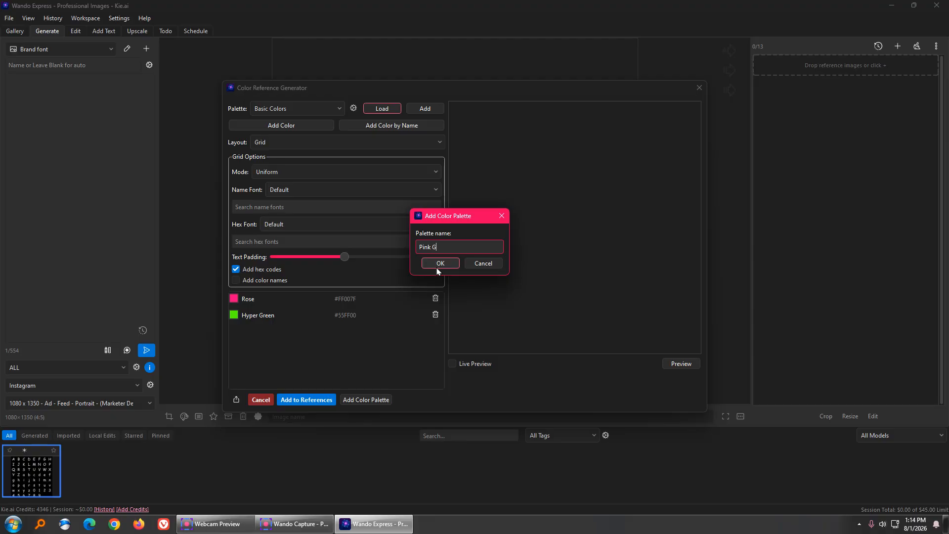
pyautogui.click(455, 267)
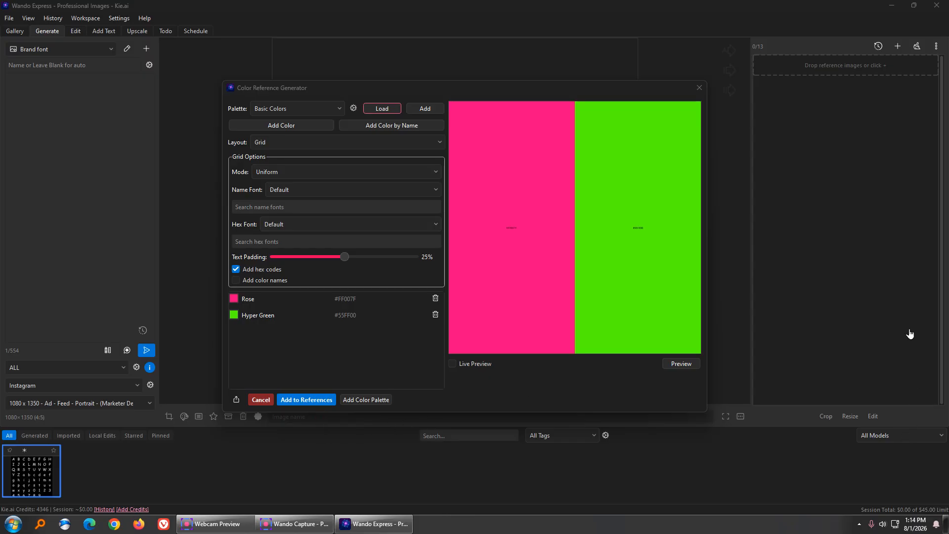
# - Add the pink and green color grid to the new preset's images and name the preset "Pink Green Color Ref"
pyautogui.click(321, 401)
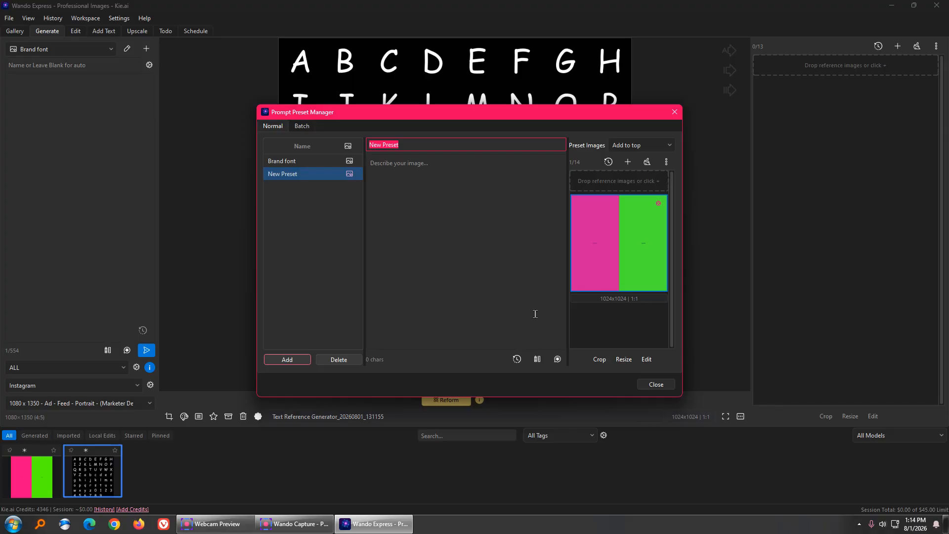
pyautogui.write('Pink Green Color Ref')
pyautogui.click(535, 167)
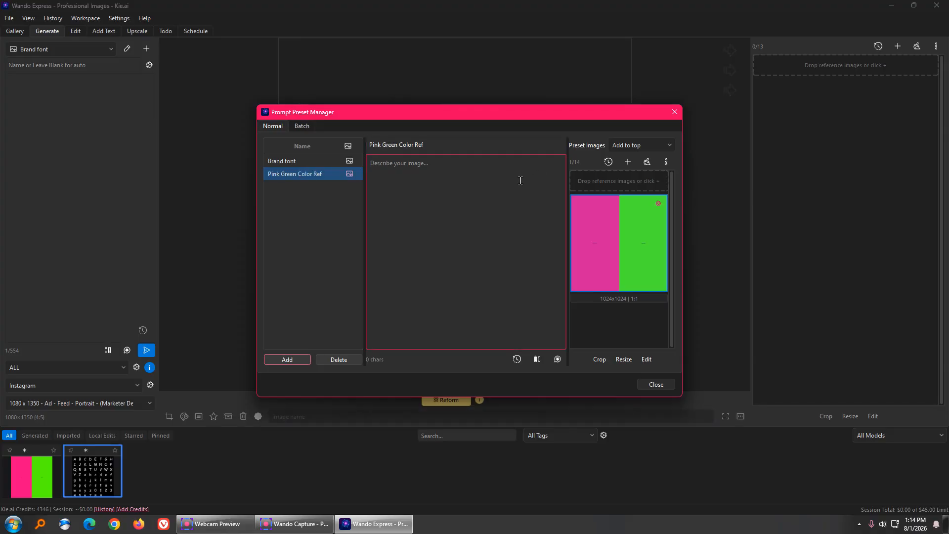
# - Write the preset's prompt as "Use the colors in this reference for the font and background where it makes sense for branding consistency."
pyautogui.write('Use the colors in this reference for all the font a')
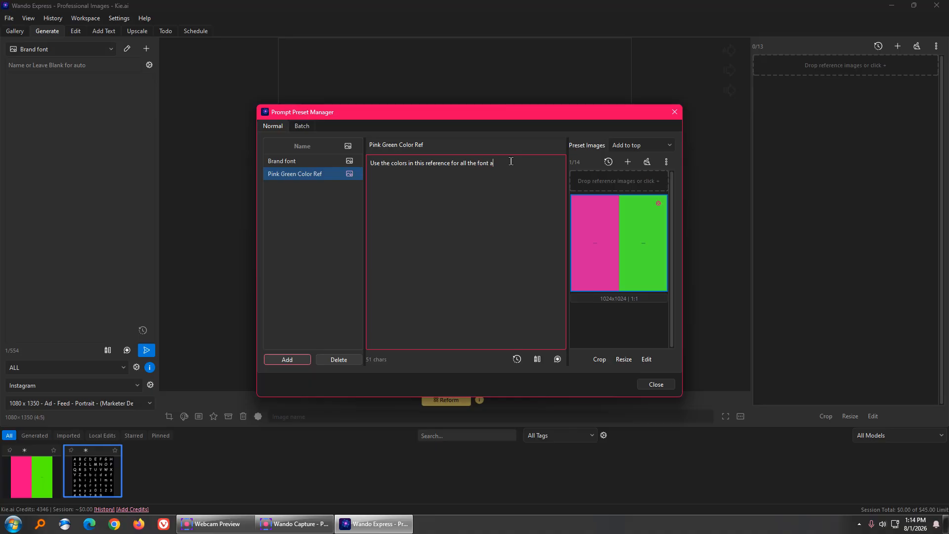
pyautogui.write('nd background')
pyautogui.press('BackSpace')
pyautogui.press('BackSpace')
pyautogui.press('BackSpace')
pyautogui.press('BackSpace')
pyautogui.press('BackSpace')
pyautogui.press('BackSpace')
pyautogui.press('BackSpace')
pyautogui.press('BackSpace')
pyautogui.press('BackSpace')
pyautogui.press('BackSpace')
pyautogui.press('BackSpace')
pyautogui.press('BackSpace')
pyautogui.press('BackSpace')
pyautogui.press('BackSpace')
pyautogui.press('BackSpace')
pyautogui.press('BackSpace')
pyautogui.press('BackSpace')
pyautogui.press('BackSpace')
pyautogui.press('BackSpace')
pyautogui.press('BackSpace')
pyautogui.write('the font and backg')
pyautogui.write('round')
pyautogui.write(' qwh')
pyautogui.write('wher')
pyautogui.write('e it make')
pyautogui.write('s sense for branding. ')
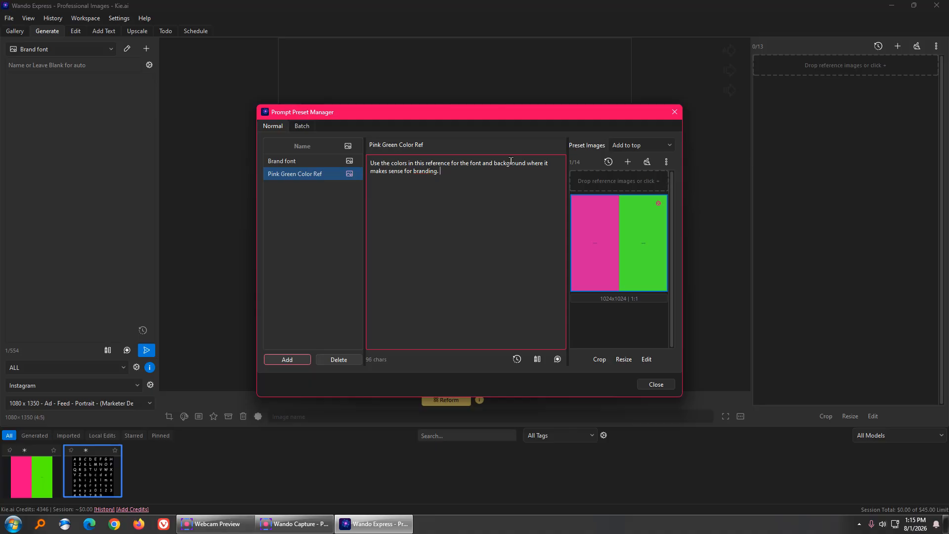
pyautogui.write('consistency')
pyautogui.click(907, 374)
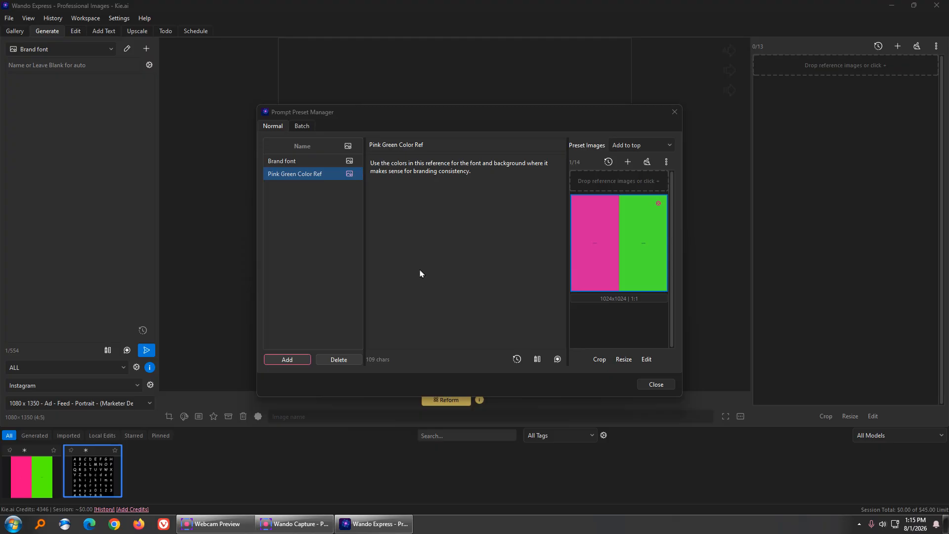
pyautogui.moveTo(420, 270)
pyautogui.mouseDown()
pyautogui.moveTo(287, 332)
pyautogui.moveTo(316, 351)
pyautogui.mouseUp()
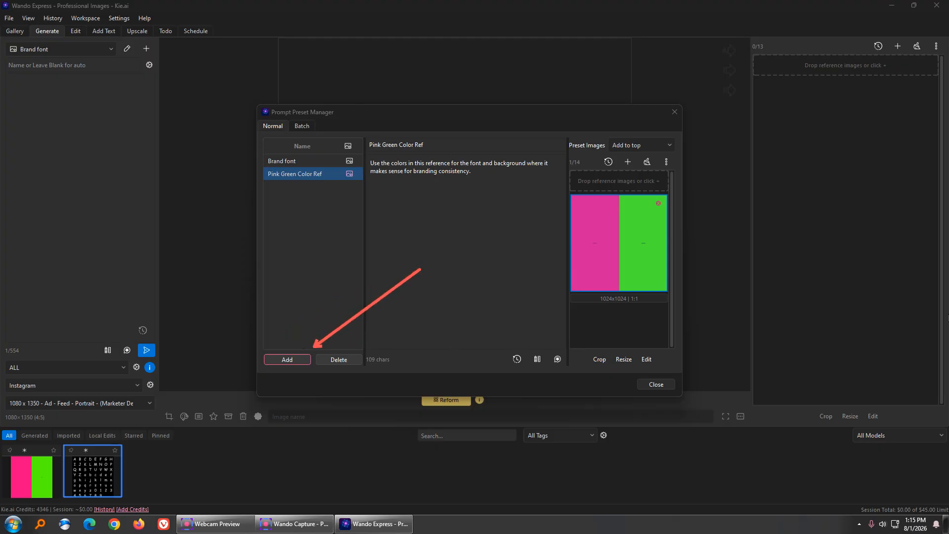
pyautogui.click(909, 437)
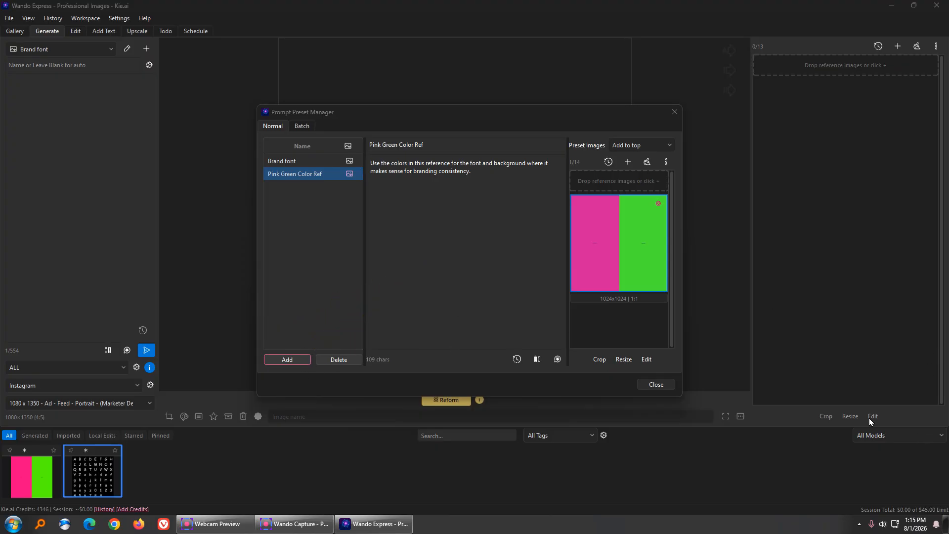
# - Add a third prompt preset and name it "Brand Colors"
pyautogui.click(305, 359)
pyautogui.click(305, 359)
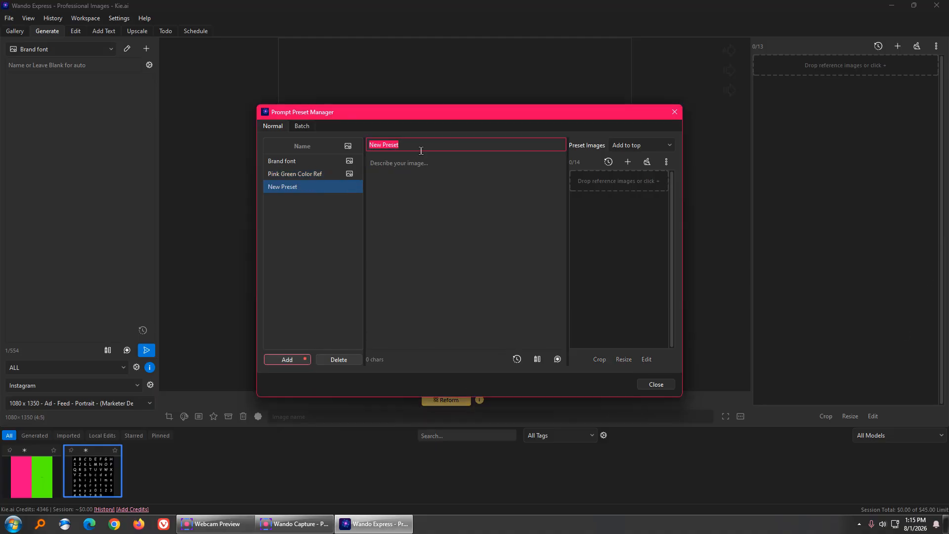
pyautogui.write('Brand Colors')
pyautogui.click(467, 170)
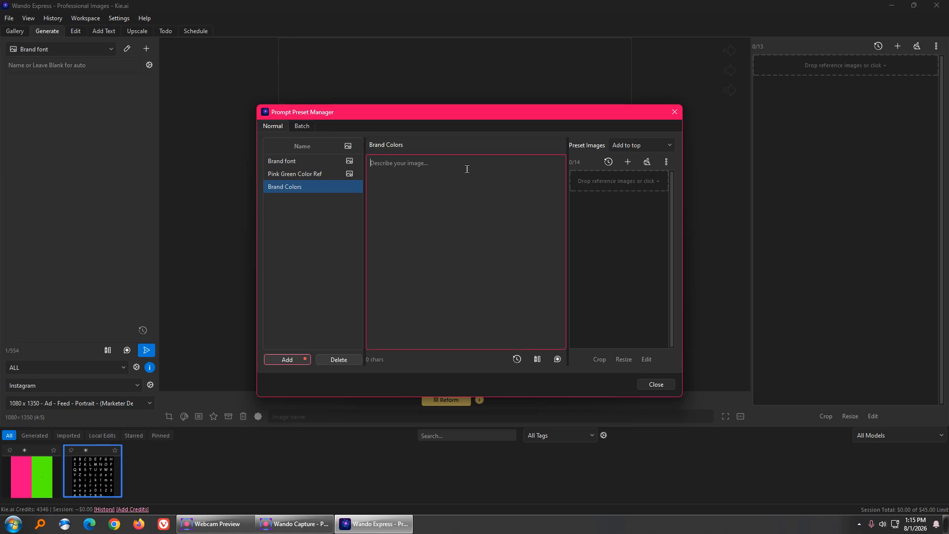
# - Set the prompt to "Use these brand colors for consistency in font and background colors:" followed by 7C3F89, D25E63, F1953D, 303454 and 228DDA
pyautogui.write('Use only font that looks like the reference image.  Use these brand colors for consistency in font and background colors: 7C3F89 D25E63 F1953D 303454 228DDA')
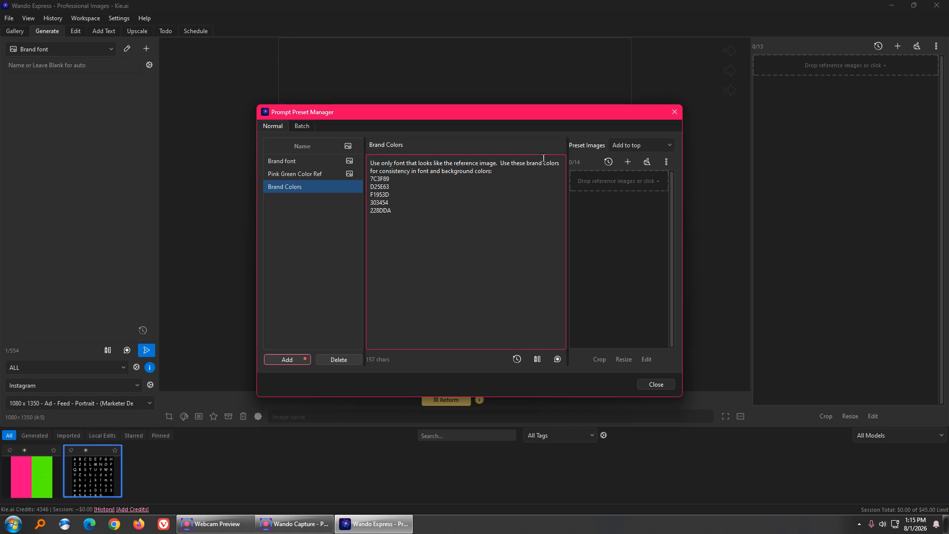
pyautogui.moveTo(500, 163); pyautogui.dragTo(367, 163)
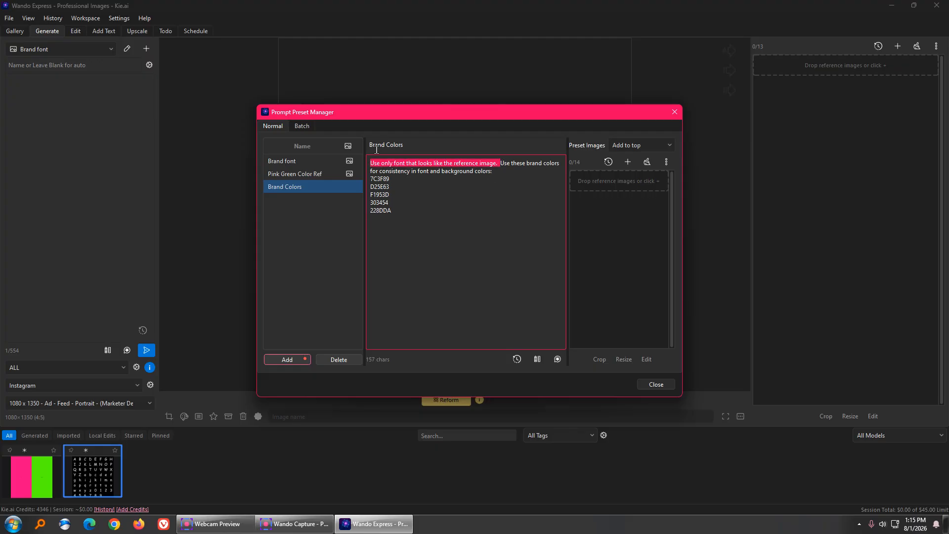
pyautogui.press('BackSpace')
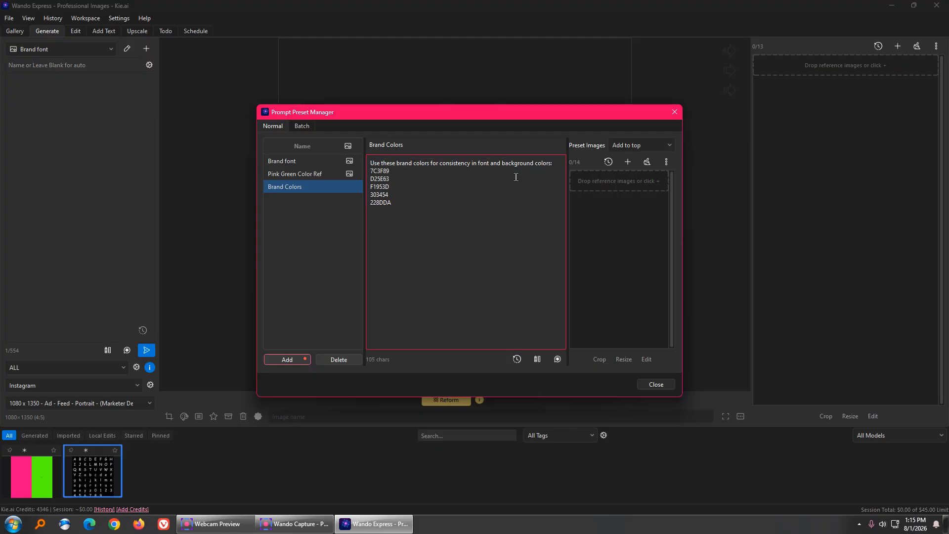
pyautogui.moveTo(412, 203); pyautogui.dragTo(361, 174)
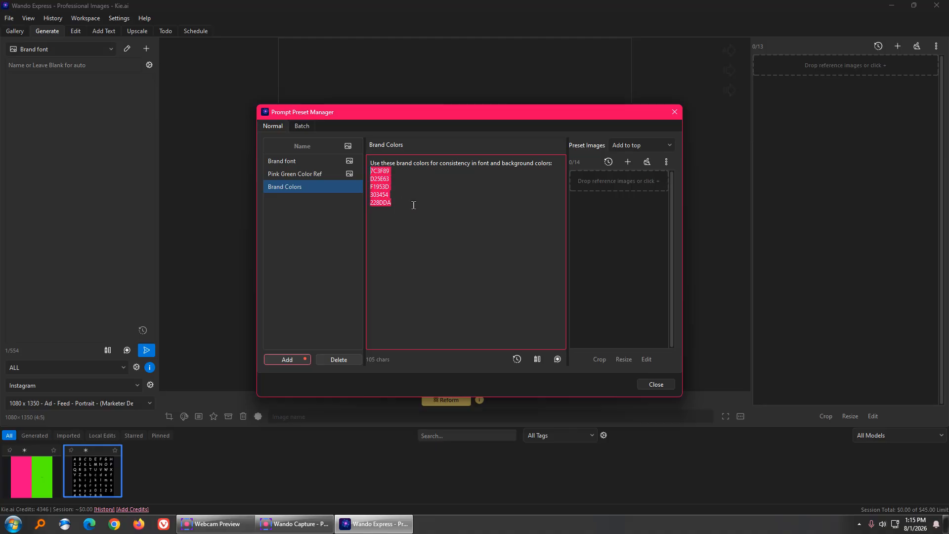
pyautogui.click(448, 304)
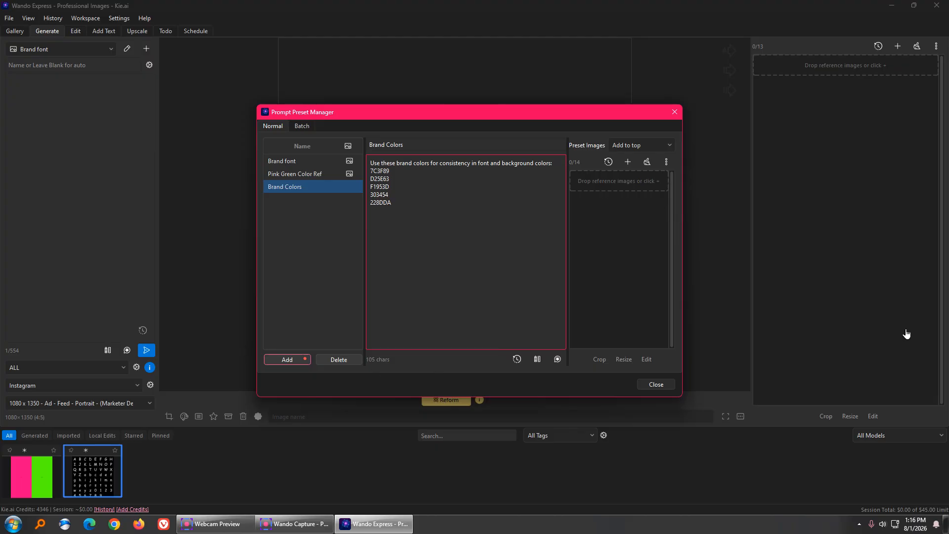
# - Add another prompt preset and name it "Social Media"
pyautogui.click(303, 362)
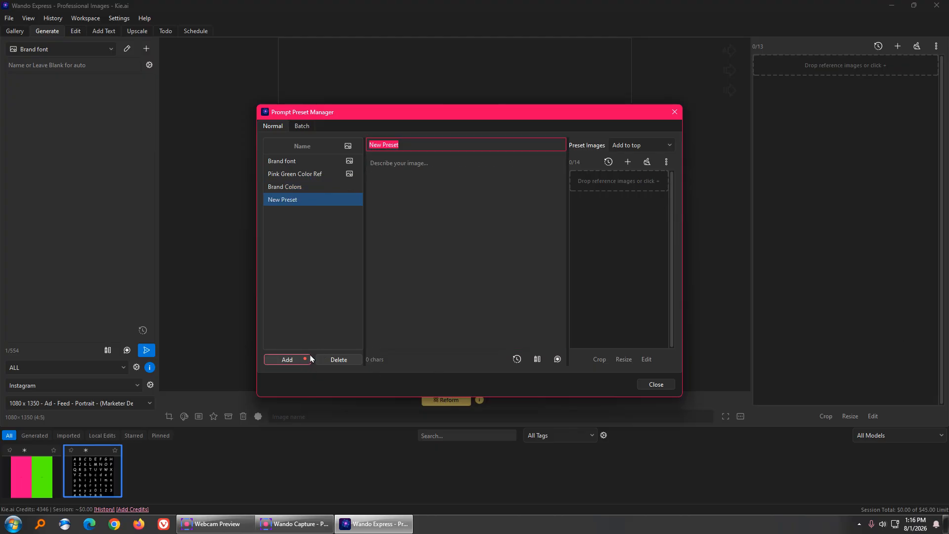
pyautogui.write('Social M<e')
pyautogui.click(404, 161)
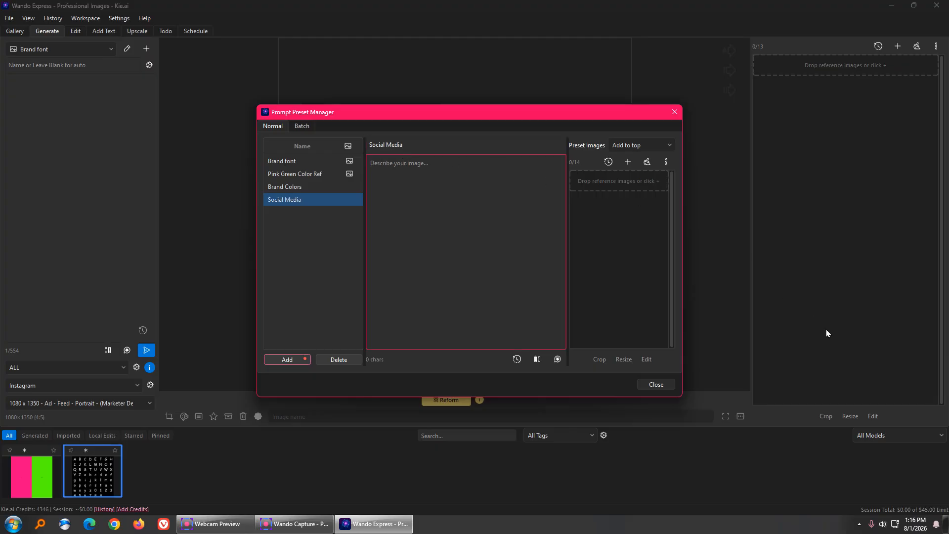
pyautogui.click(911, 374)
pyautogui.moveTo(747, 319); pyautogui.dragTo(670, 166)
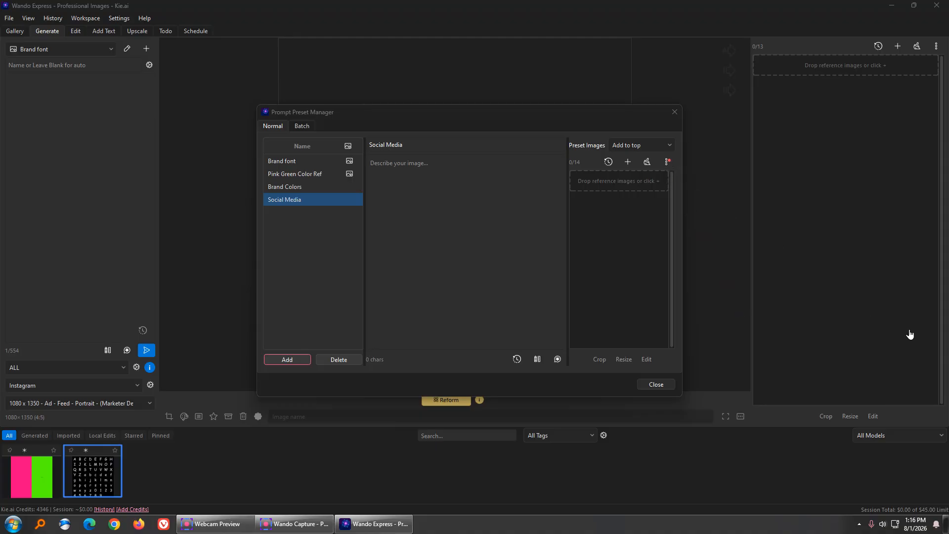
# - Open the Text Reference Generator for the Social Media preset's images and switch to Find Similar Font
pyautogui.click(667, 162)
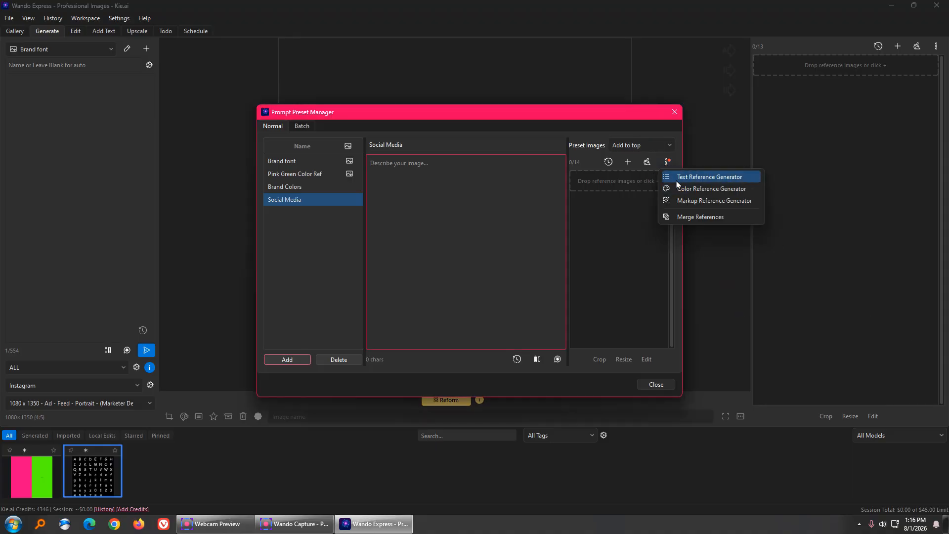
pyautogui.click(679, 179)
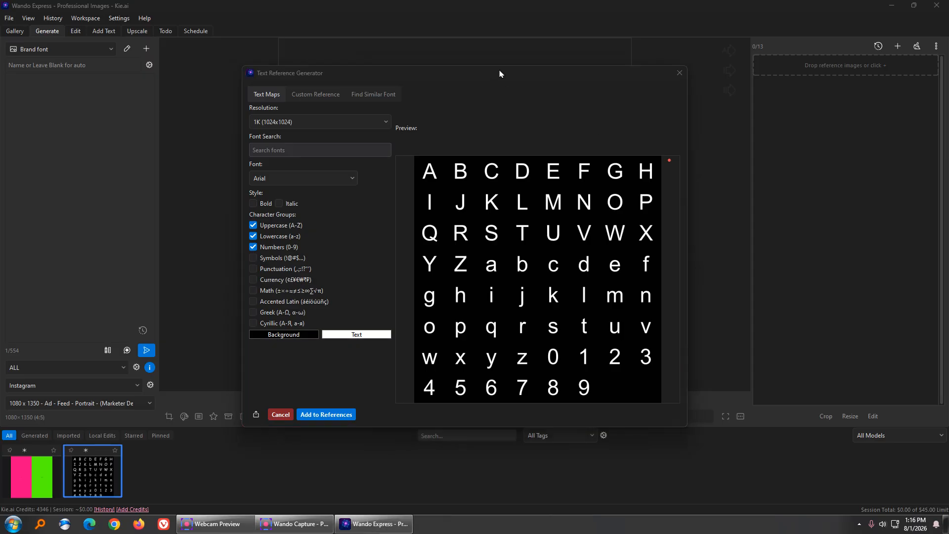
pyautogui.moveTo(500, 70); pyautogui.dragTo(402, 92)
pyautogui.click(380, 97)
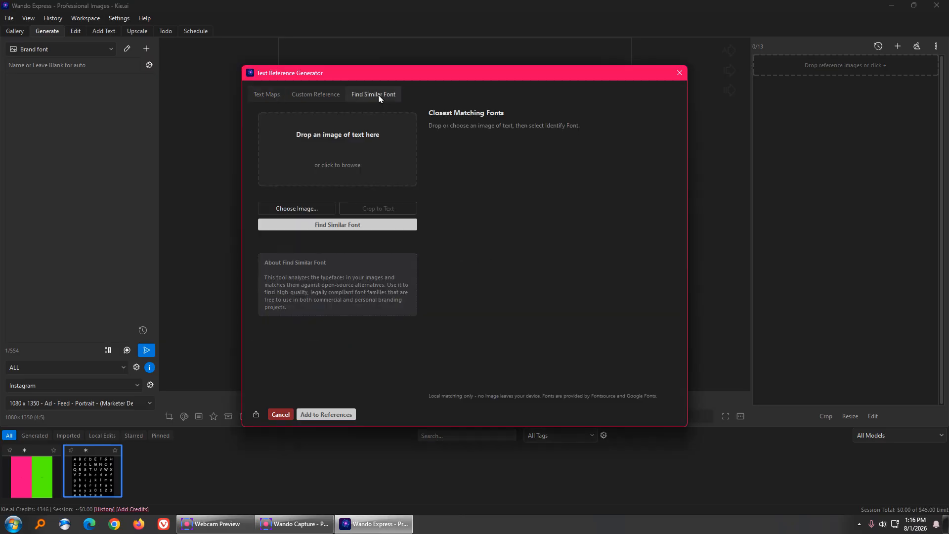
pyautogui.click(351, 143)
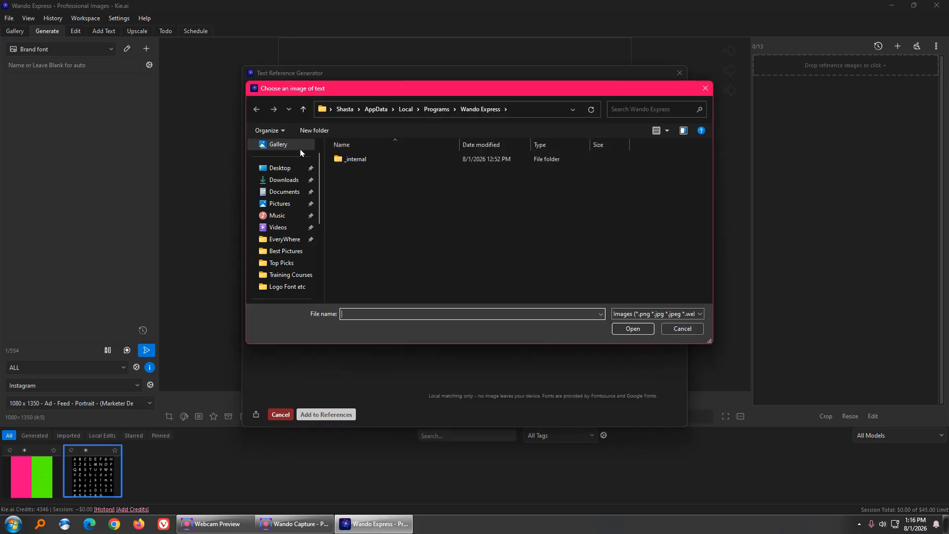
pyautogui.click(277, 180)
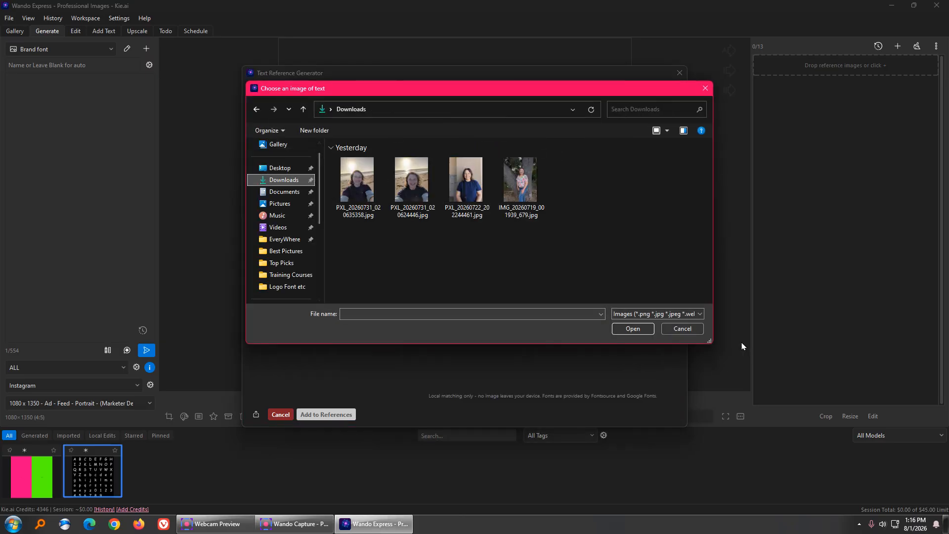
pyautogui.click(689, 328)
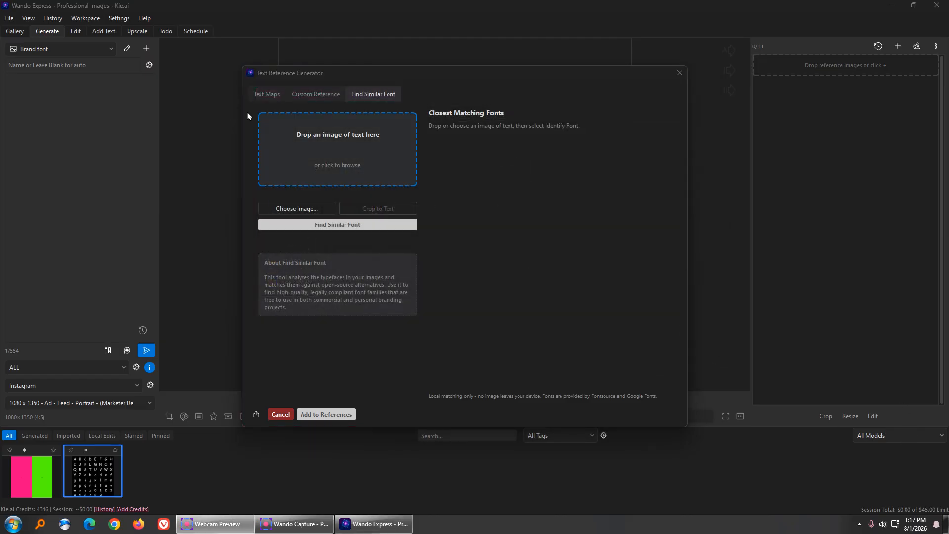
# - Load "Calm Axiety on the Move.png" from the Logo Font etc folder and crop it to the "TO CALM ANXIETY" line
pyautogui.click(340, 148)
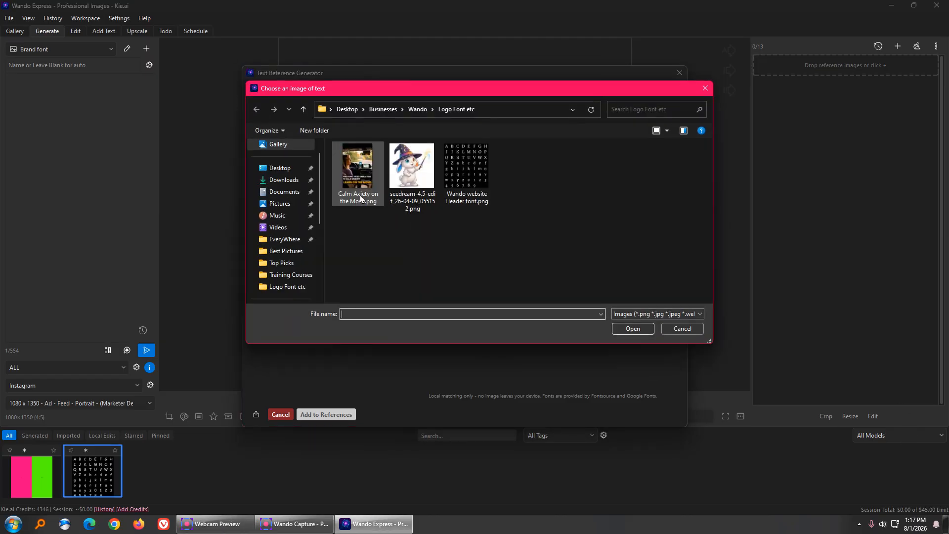
pyautogui.doubleClick(361, 199)
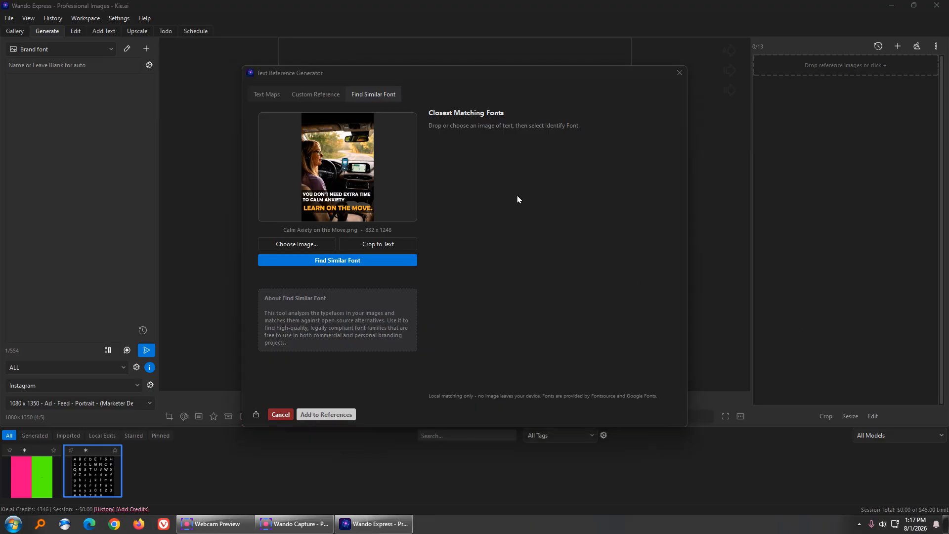
pyautogui.moveTo(518, 195); pyautogui.dragTo(396, 243)
pyautogui.click(390, 245)
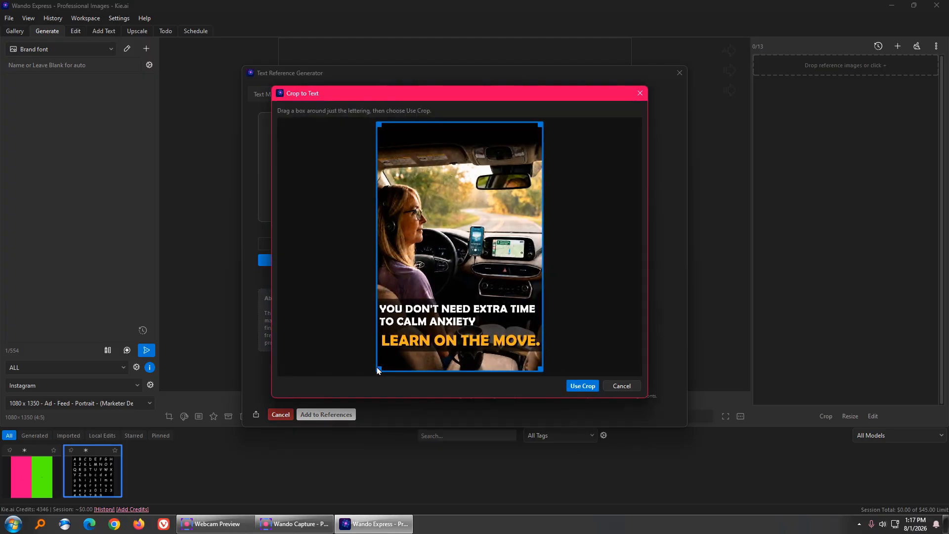
pyautogui.moveTo(379, 371); pyautogui.dragTo(376, 335)
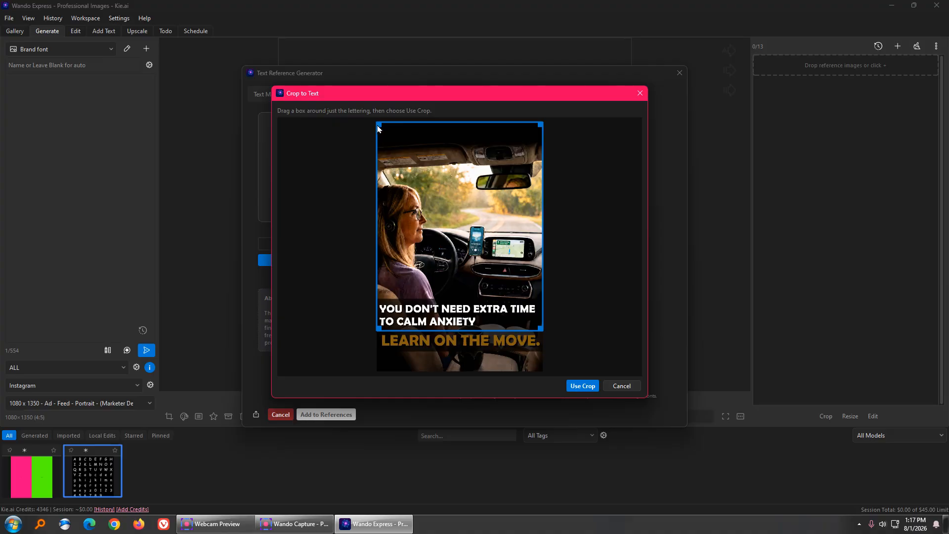
pyautogui.moveTo(378, 128); pyautogui.dragTo(363, 316)
pyautogui.click(589, 384)
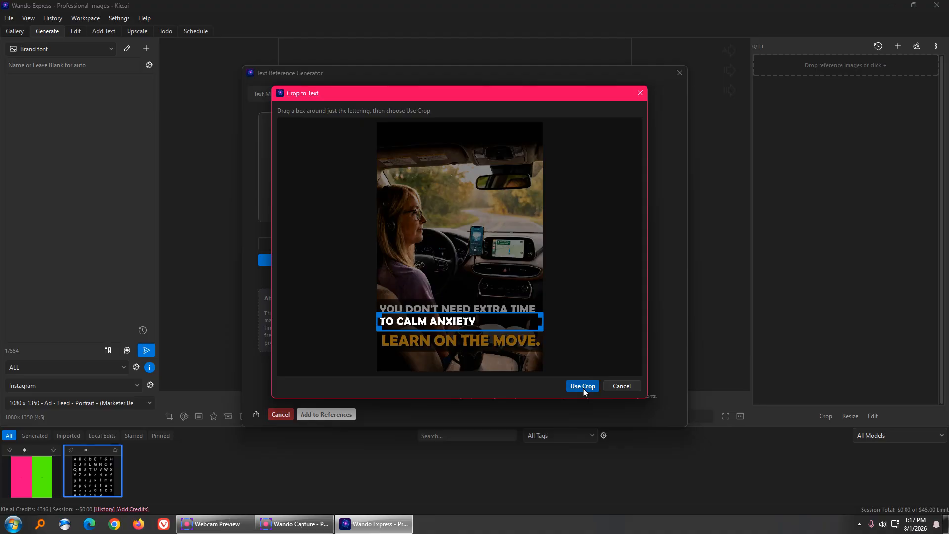
pyautogui.click(584, 387)
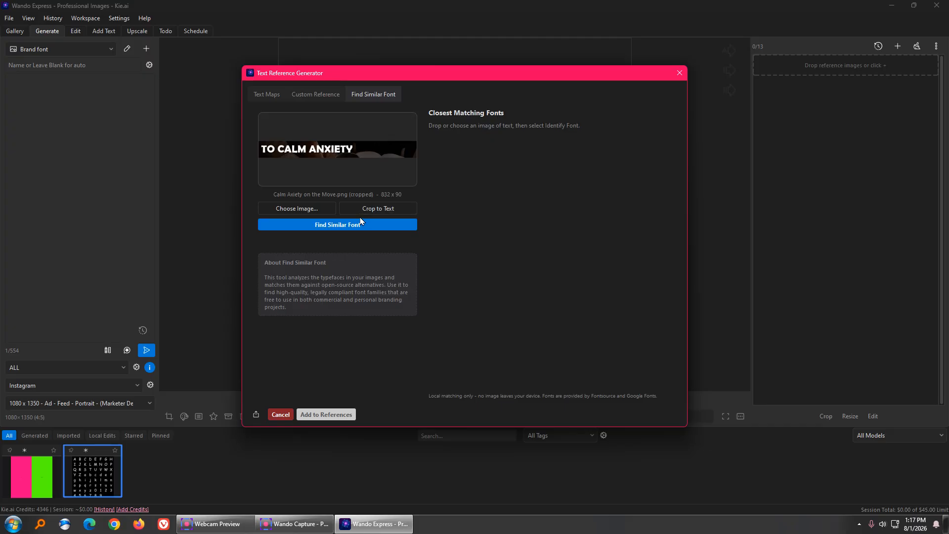
pyautogui.click(911, 368)
pyautogui.moveTo(523, 216); pyautogui.dragTo(410, 225)
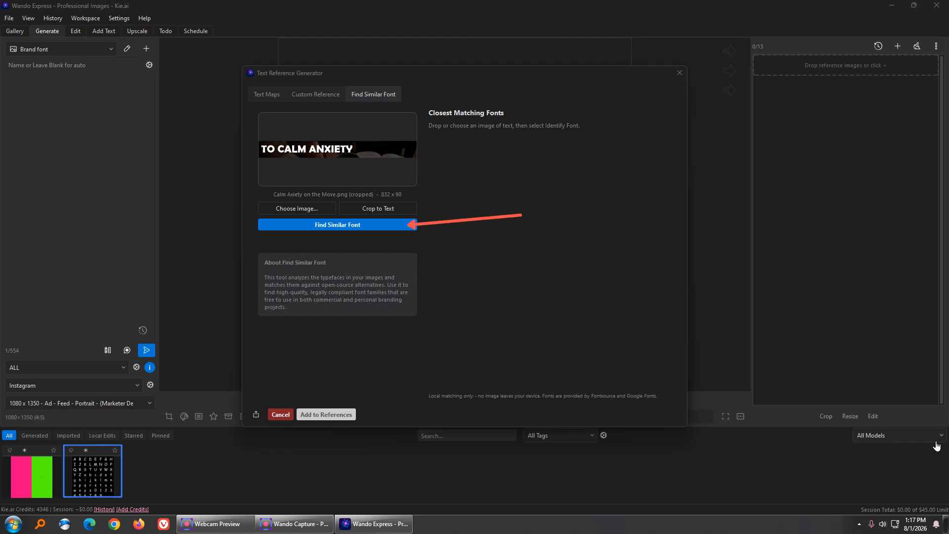
pyautogui.click(910, 441)
# - Find fonts similar to the cropped lettering, then download and install Rowdies from the matches
pyautogui.click(341, 226)
pyautogui.click(390, 226)
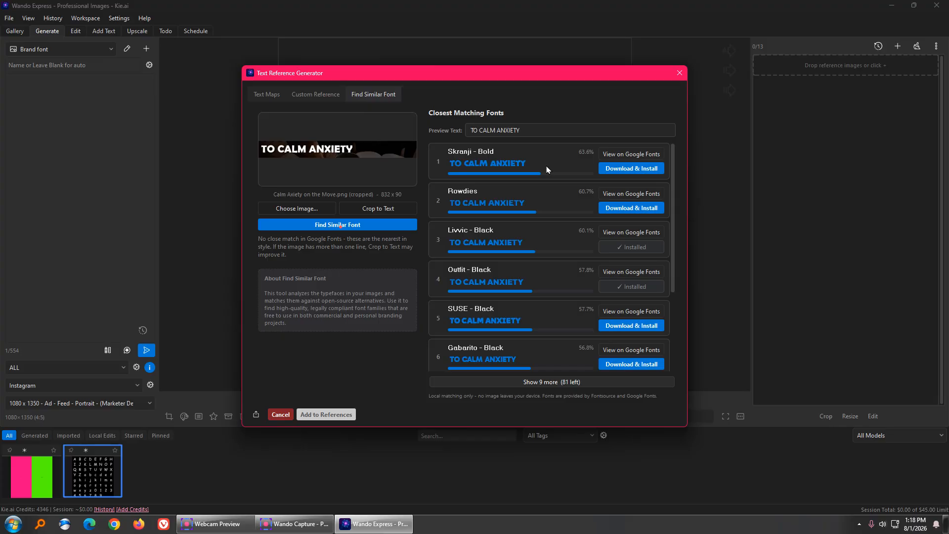
pyautogui.scroll(-3, 568, 220)
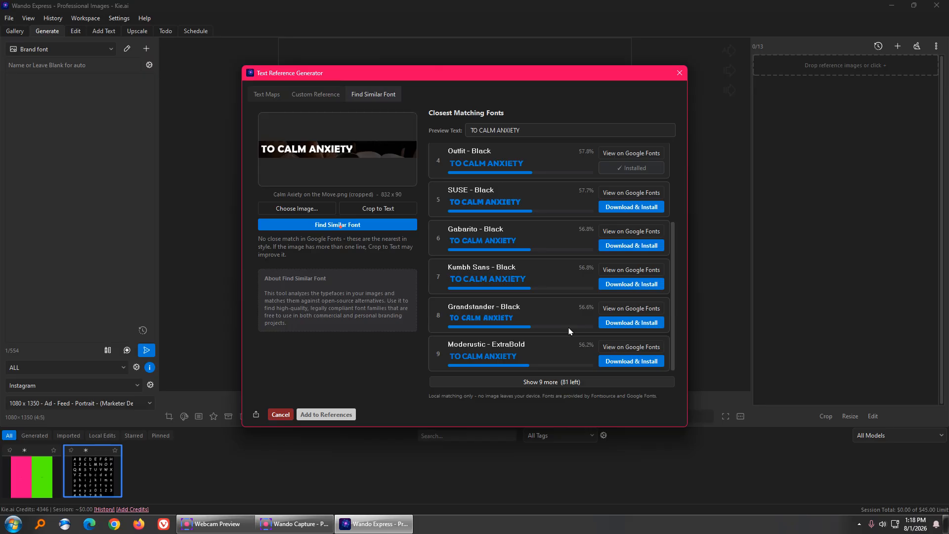
pyautogui.scroll(3, 568, 331)
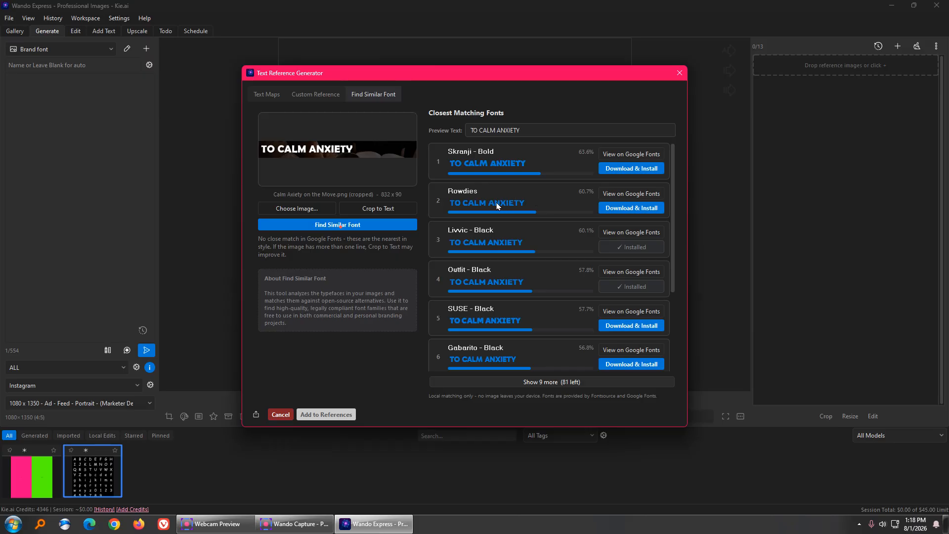
pyautogui.click(619, 211)
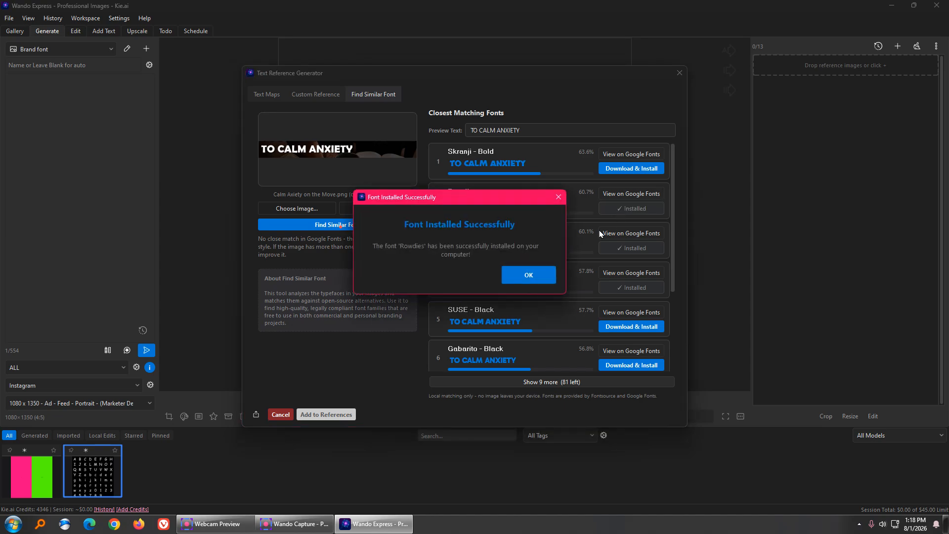
pyautogui.click(545, 275)
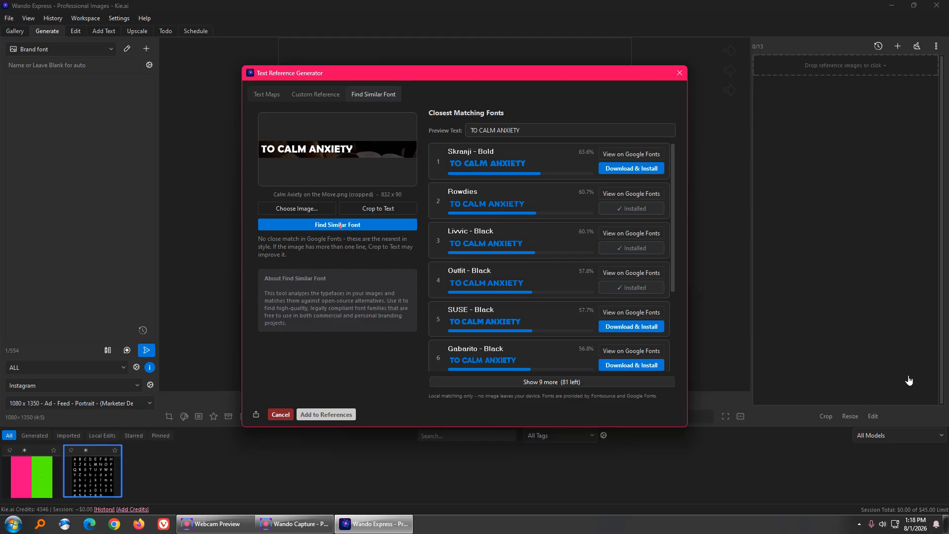
pyautogui.moveTo(380, 454); pyautogui.dragTo(347, 422)
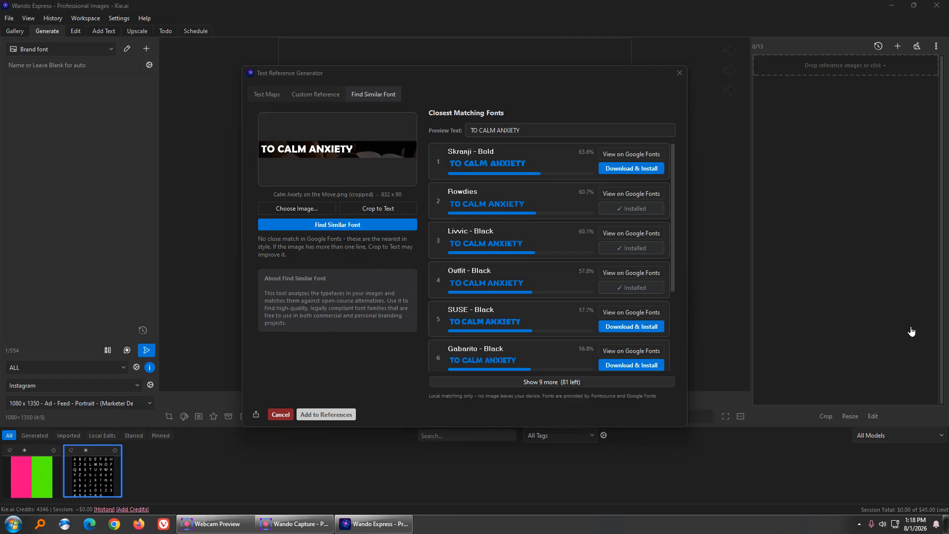
pyautogui.click(329, 418)
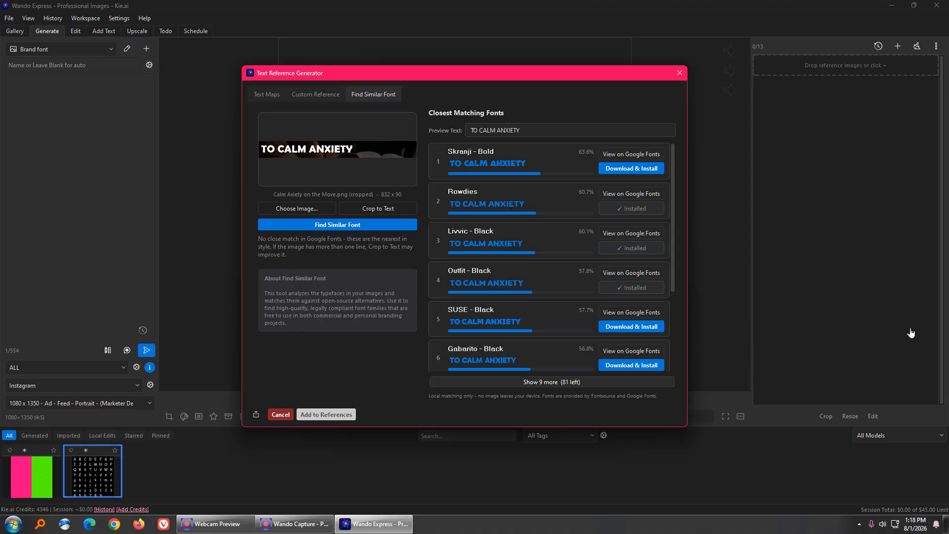
pyautogui.click(315, 418)
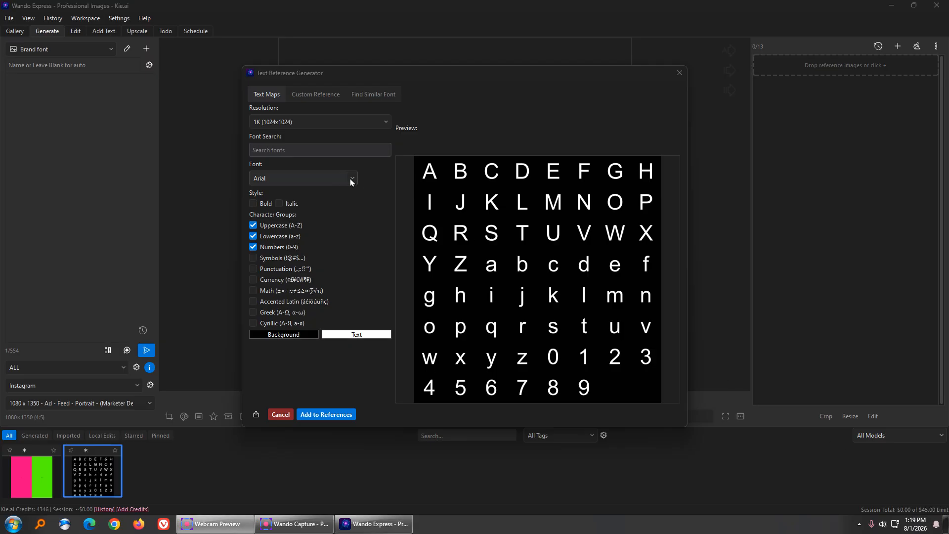
# - Search the Text Maps fonts for "rowdie", select Rowdies and add its character map to the Social Media preset's references
pyautogui.click(297, 149)
pyautogui.write('row')
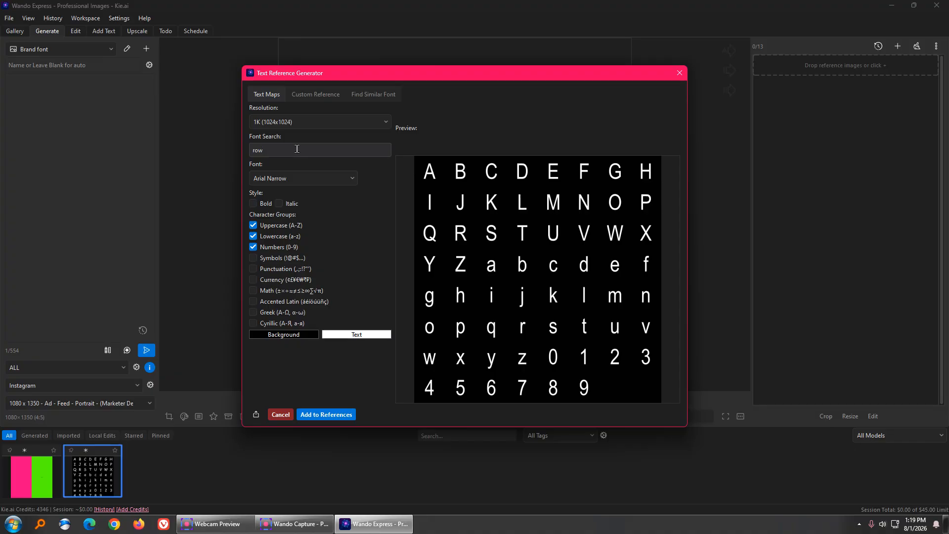
pyautogui.write('die')
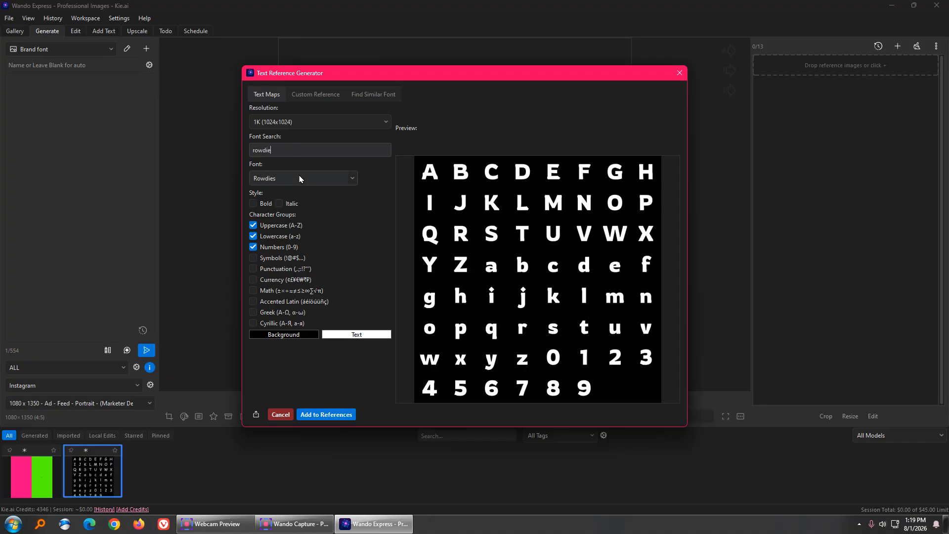
pyautogui.click(270, 179)
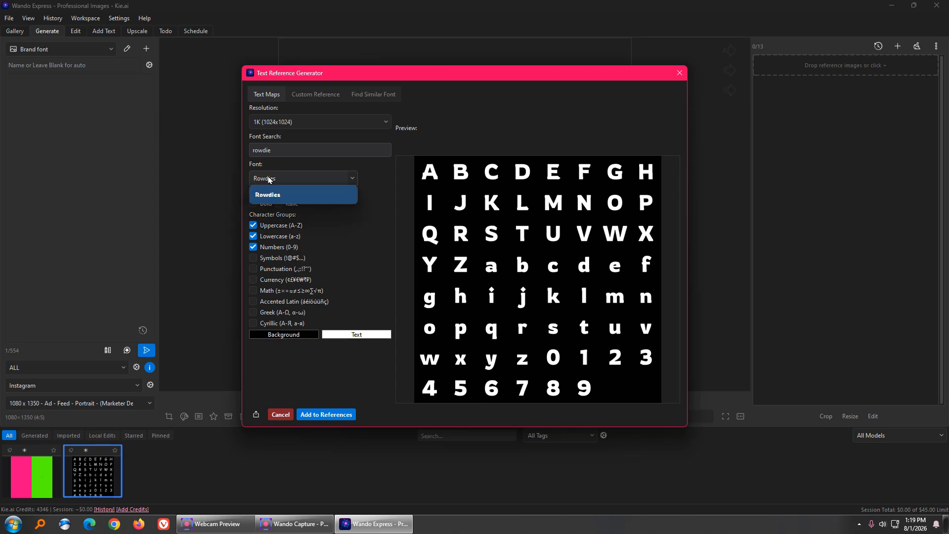
pyautogui.click(270, 195)
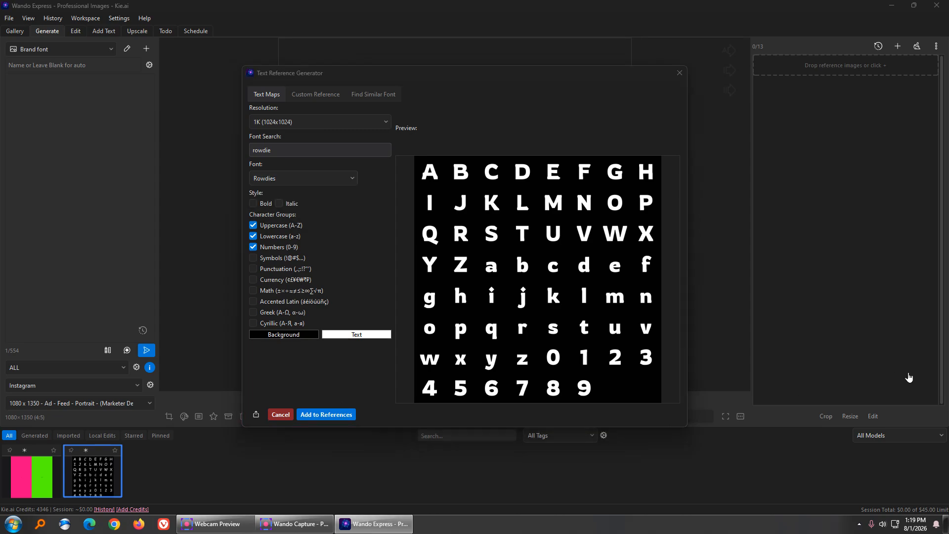
pyautogui.moveTo(355, 359); pyautogui.dragTo(335, 401)
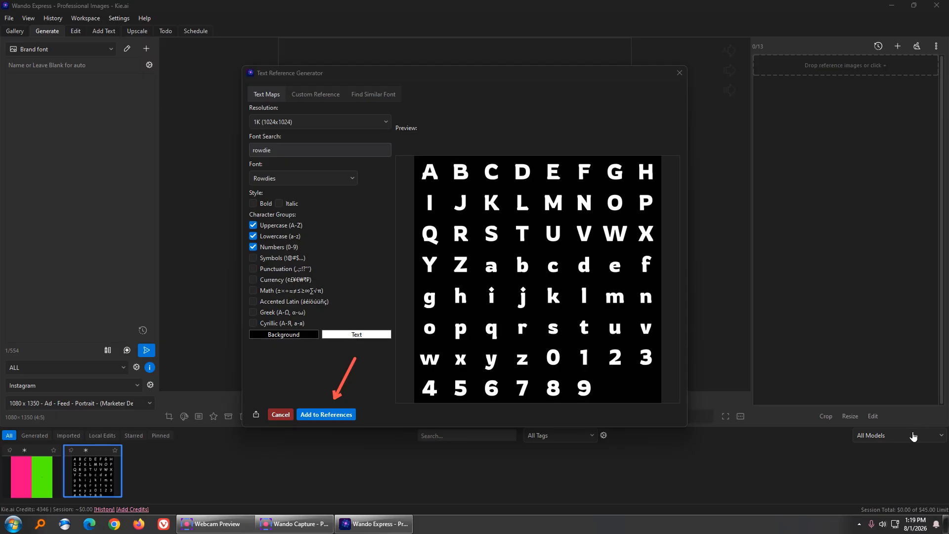
pyautogui.click(322, 415)
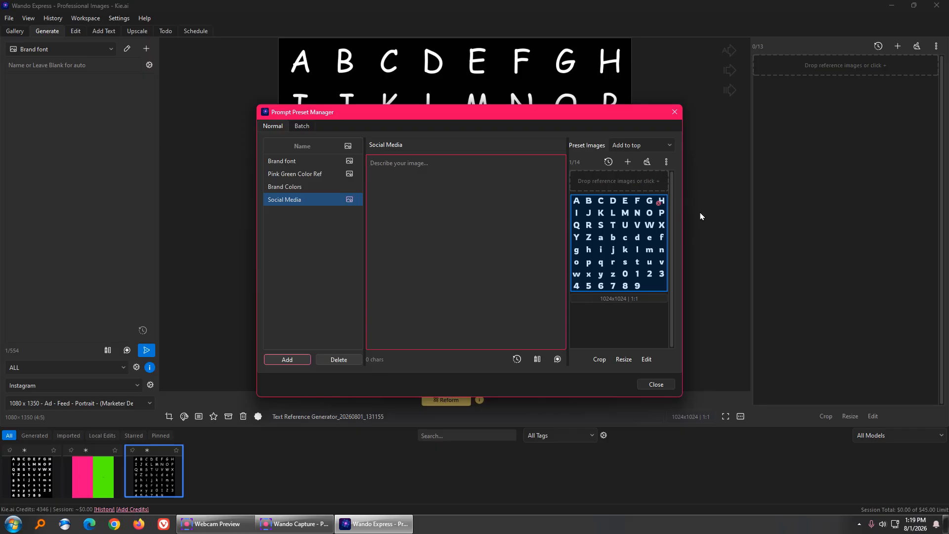
# - Copy the Brand font preset's full prompt text into the Social Media preset and close the Prompt Preset Manager
pyautogui.click(286, 163)
pyautogui.moveTo(441, 180); pyautogui.dragTo(239, 157)
pyautogui.hotkey('ctrl', 'c')
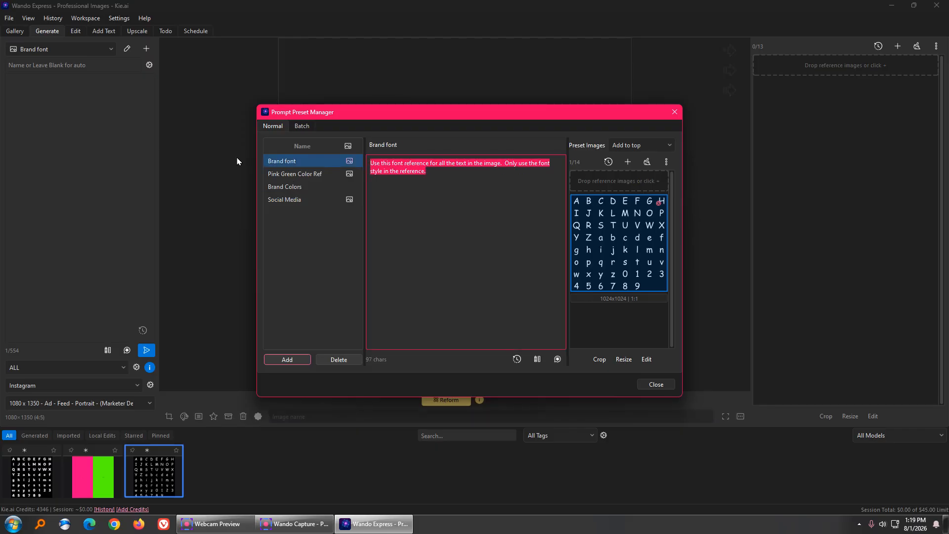
pyautogui.click(292, 200)
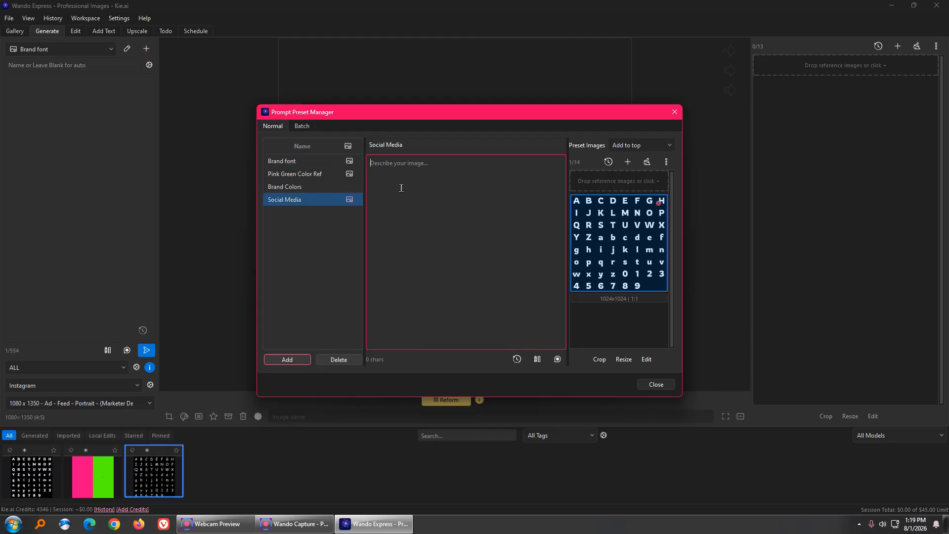
pyautogui.hotkey('ctrl', 'v')
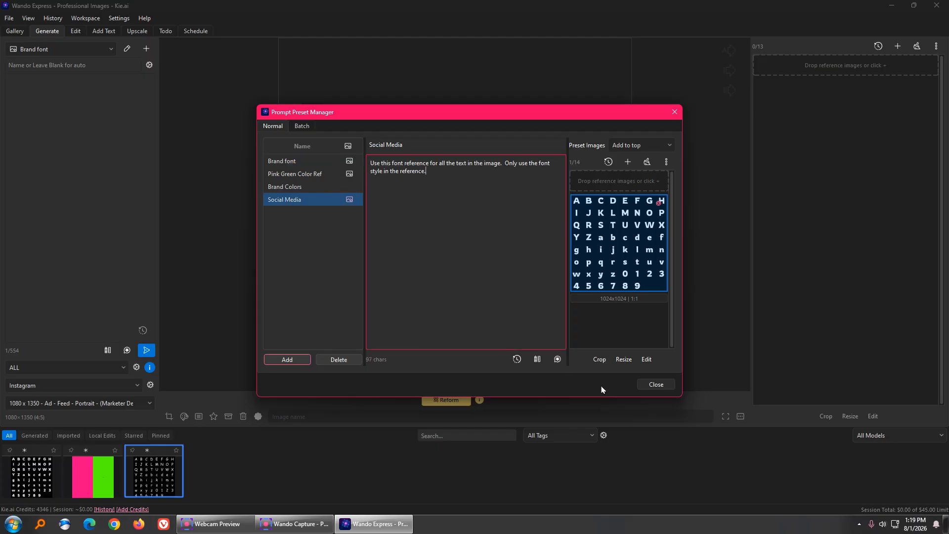
pyautogui.click(656, 386)
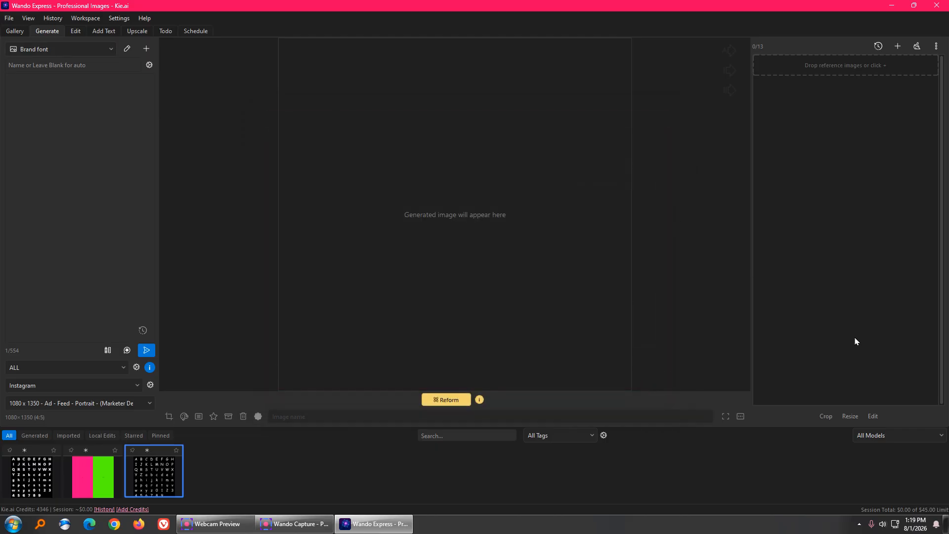
# - Clear the current prompt preset selection and apply the Social Media preset to load its prompt and reference image
pyautogui.moveTo(206, 117); pyautogui.dragTo(114, 59)
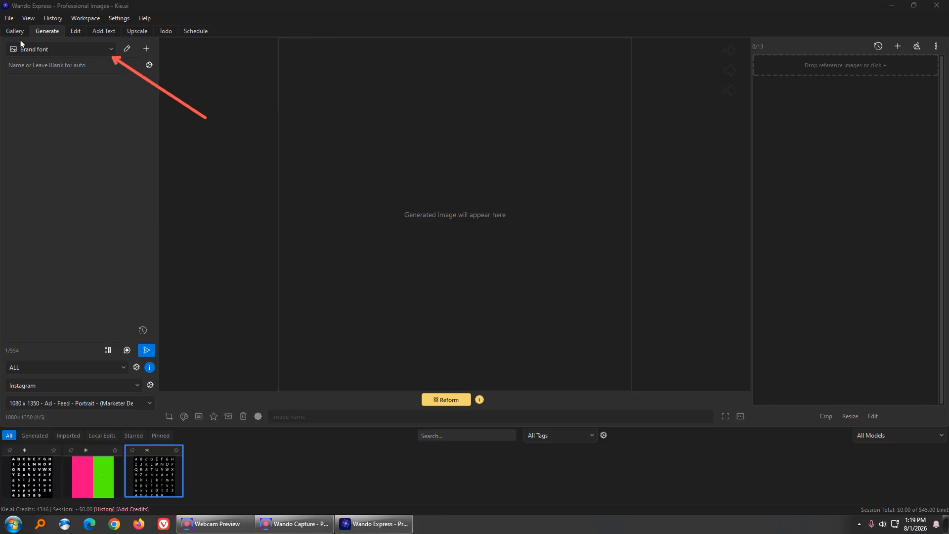
pyautogui.click(98, 59)
pyautogui.click(111, 49)
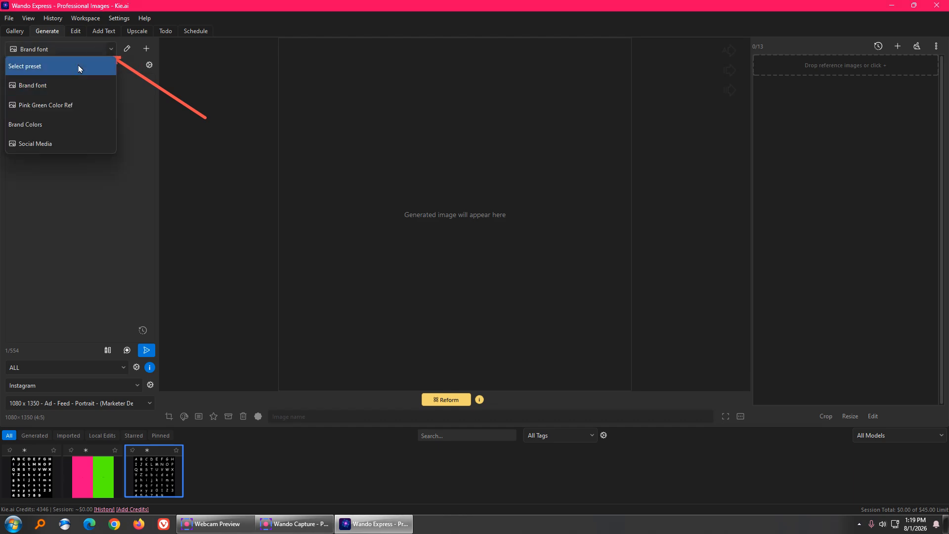
pyautogui.click(93, 60)
pyautogui.click(108, 51)
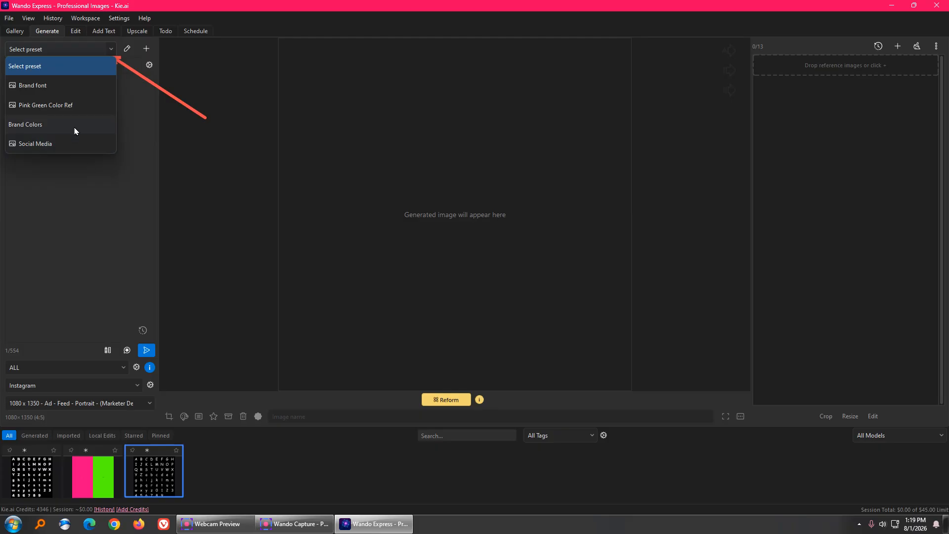
pyautogui.click(22, 144)
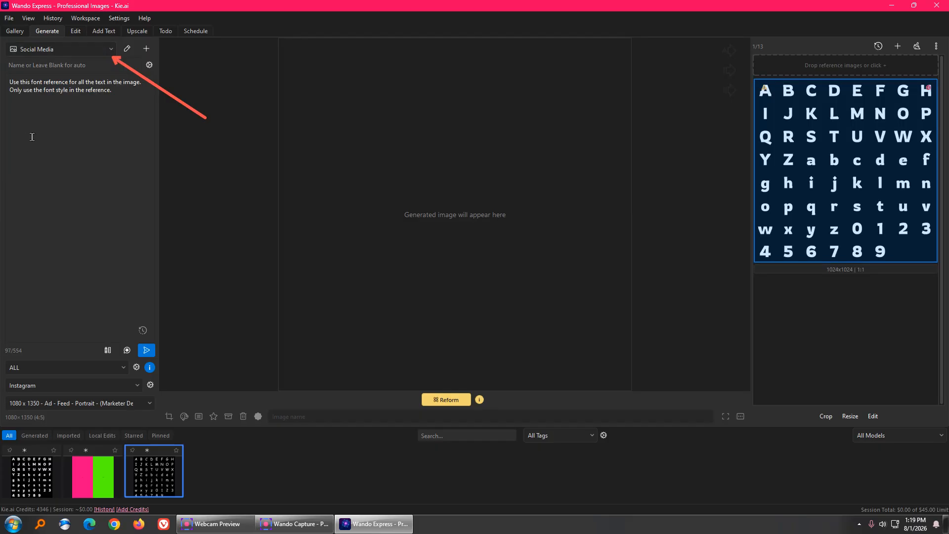
pyautogui.click(911, 438)
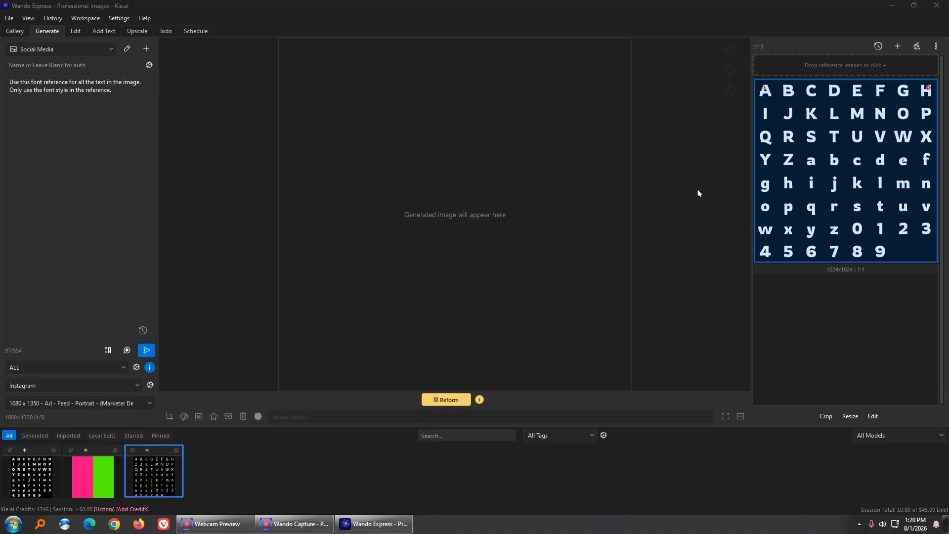